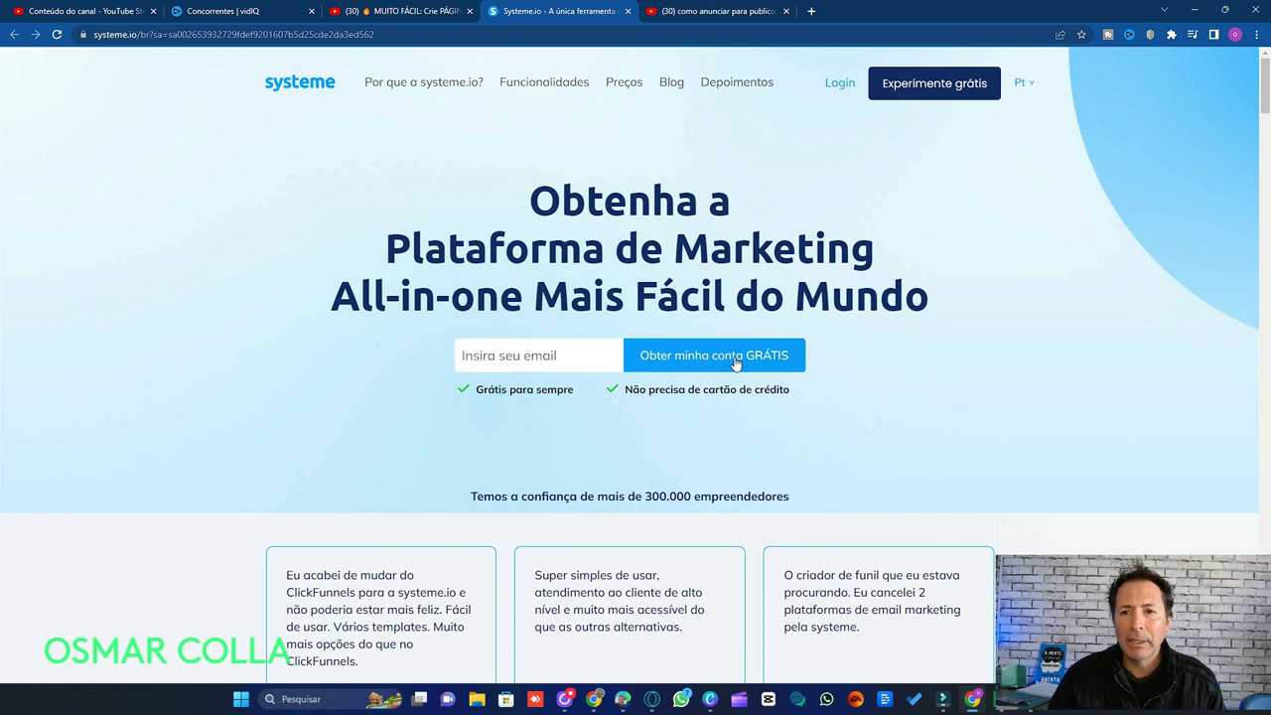
# Step: Open the Preços page and scroll through the plan comparison table
pyautogui.click(619, 85)
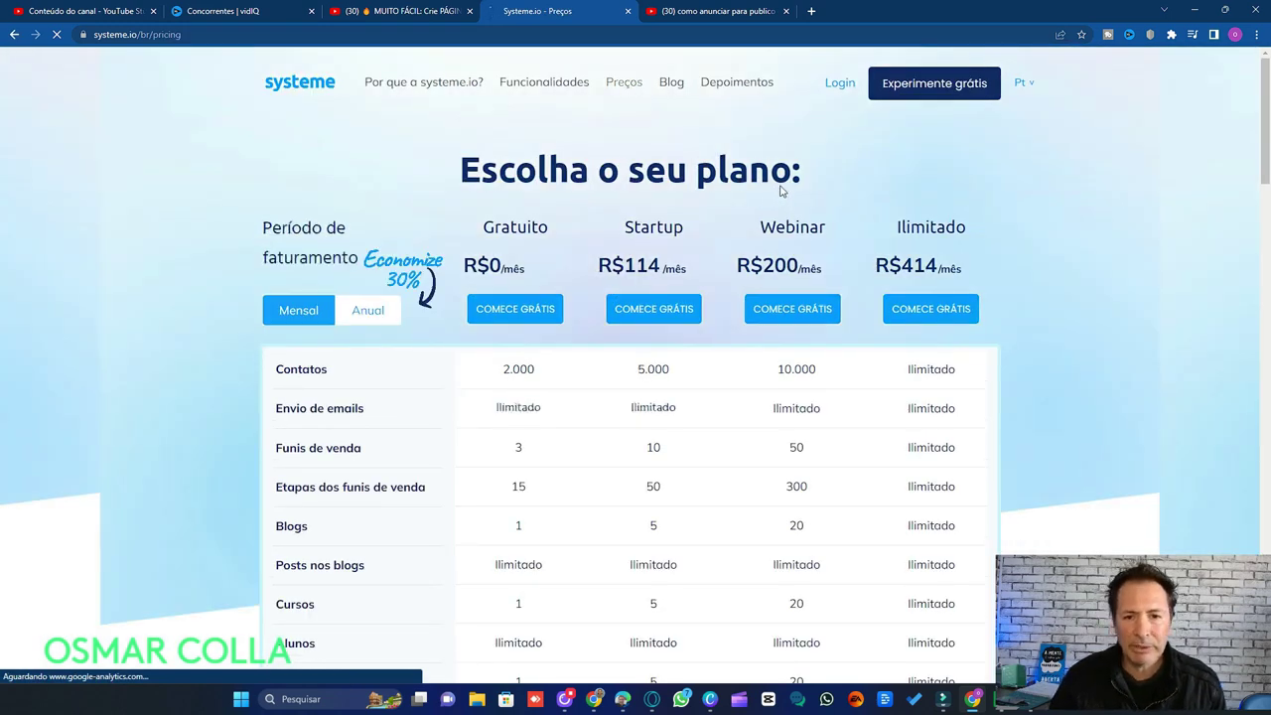
pyautogui.scroll(-3, 774, 191)
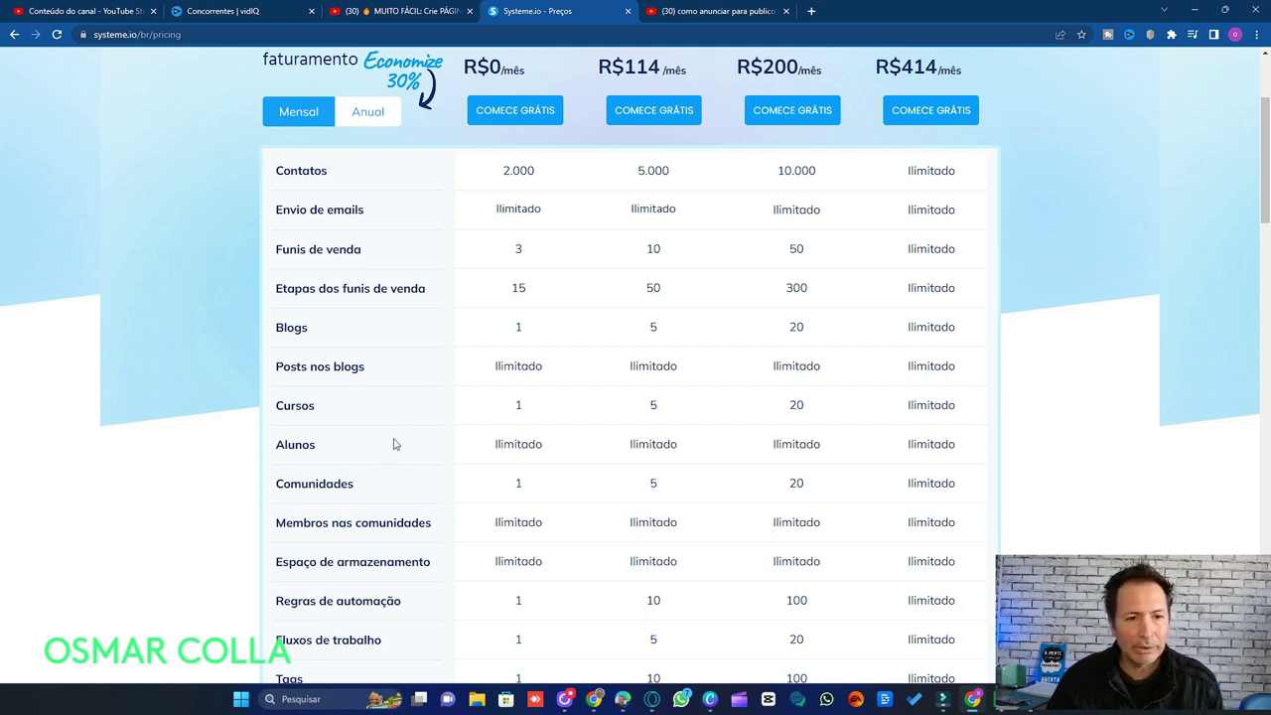
pyautogui.scroll(-2, 524, 395)
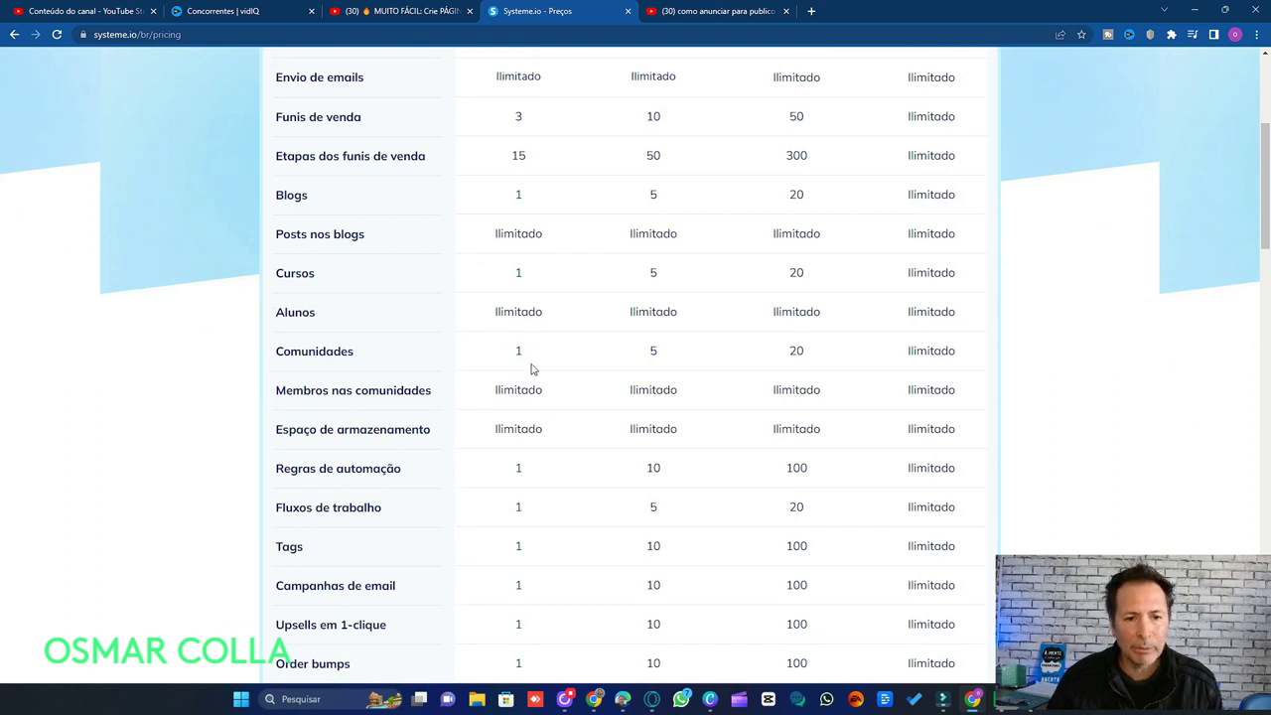
pyautogui.scroll(-2, 462, 375)
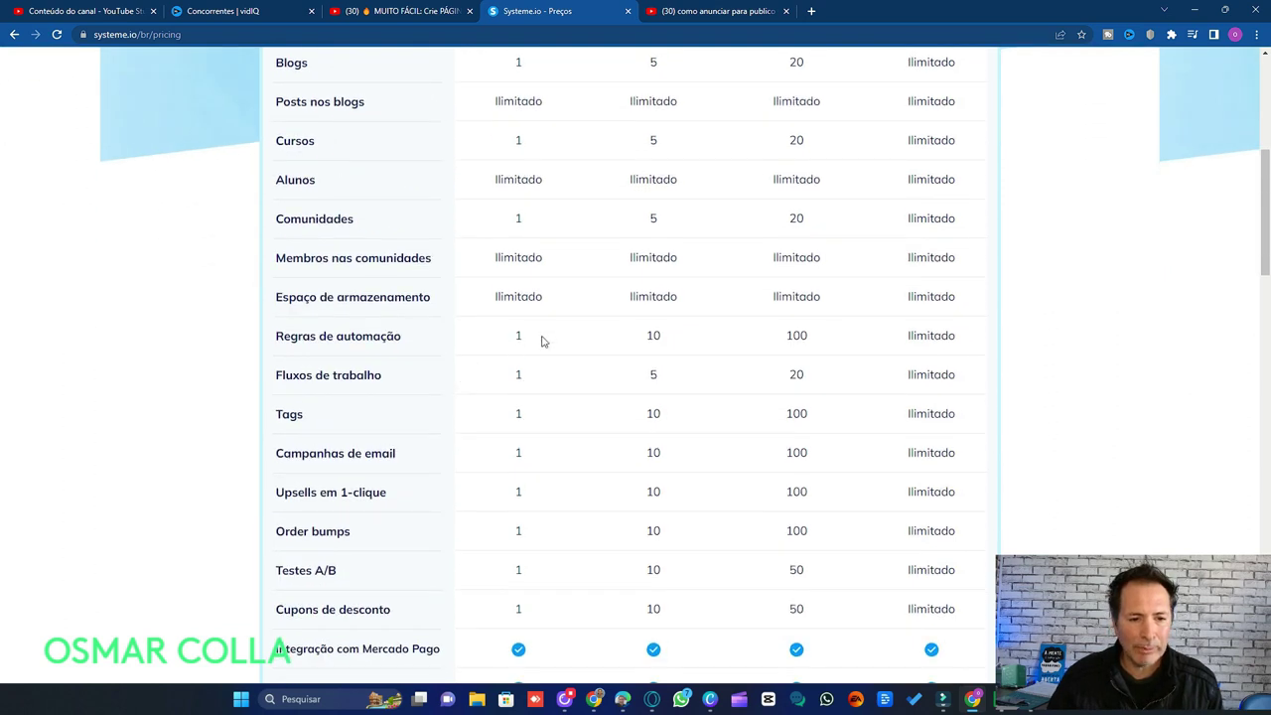
pyautogui.scroll(-2, 542, 340)
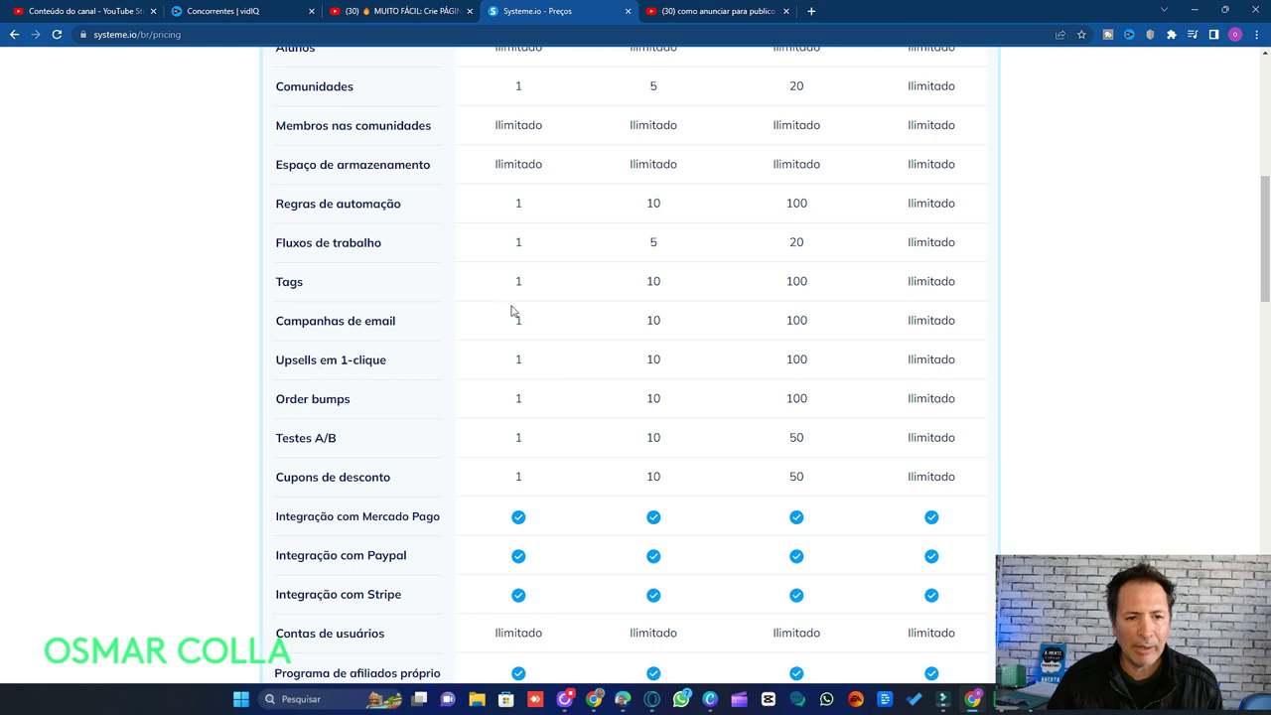
pyautogui.scroll(-1, 516, 313)
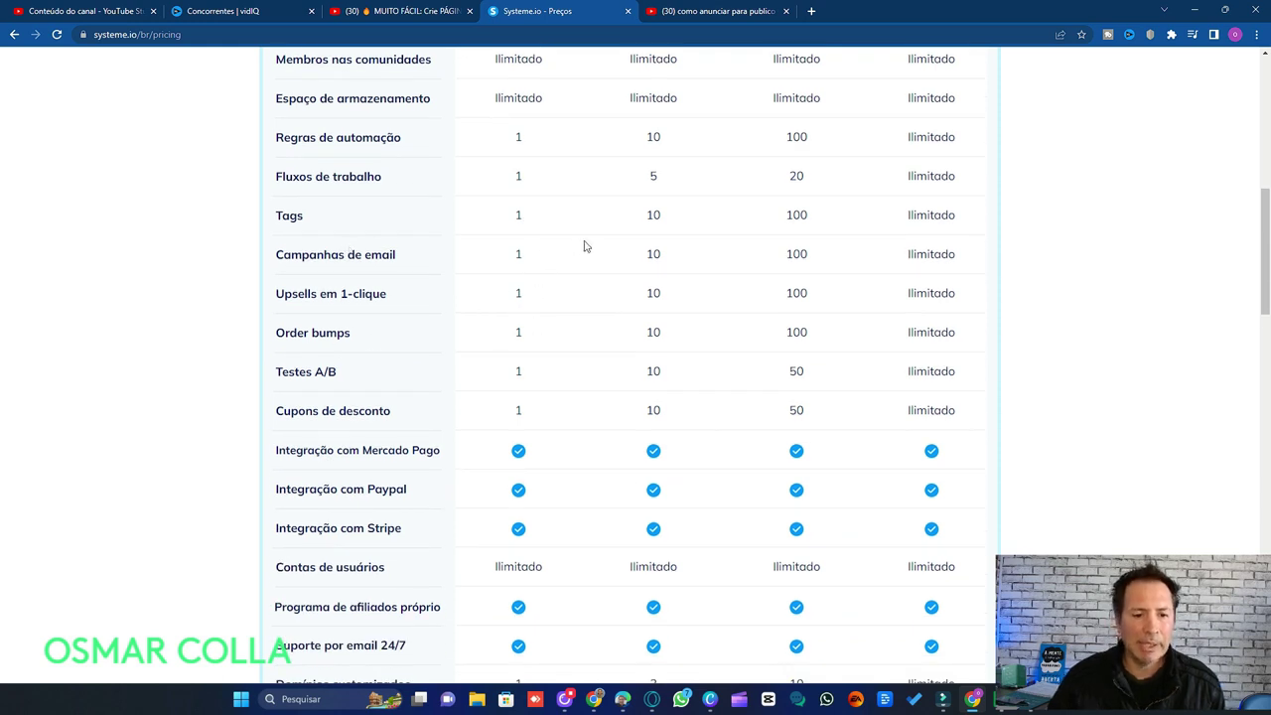
pyautogui.scroll(-3, 585, 246)
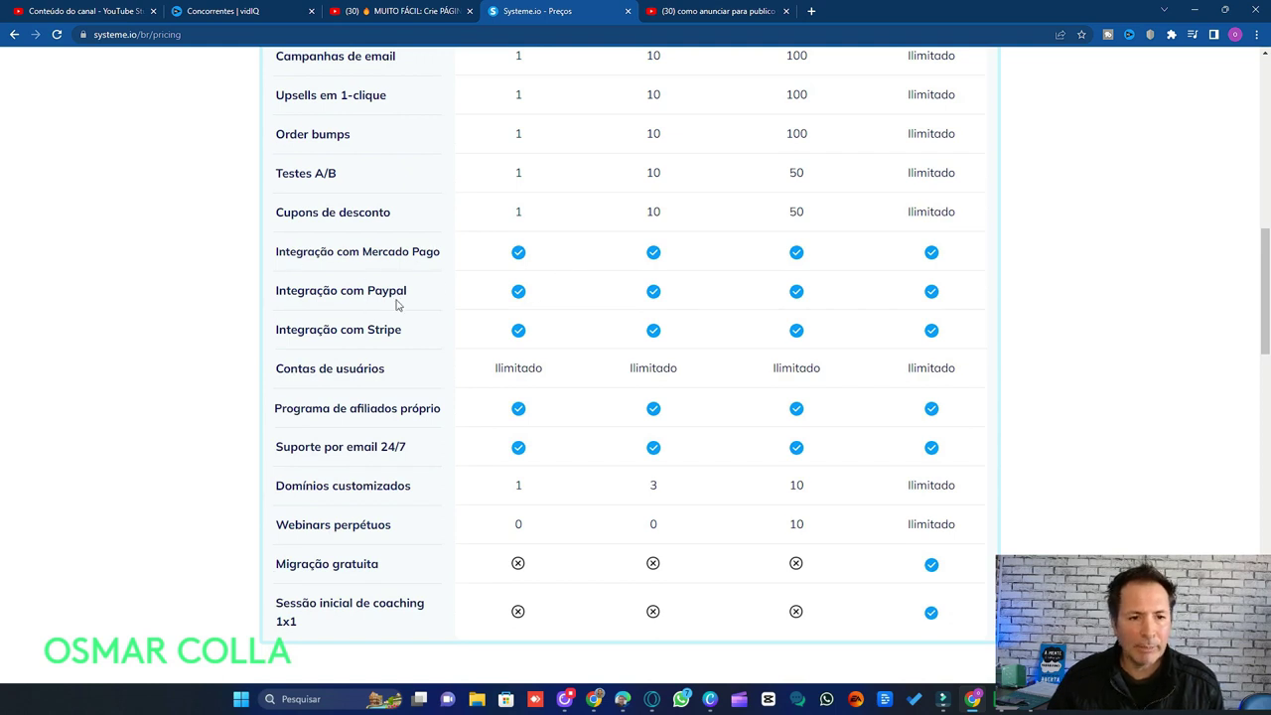
pyautogui.scroll(-1, 567, 255)
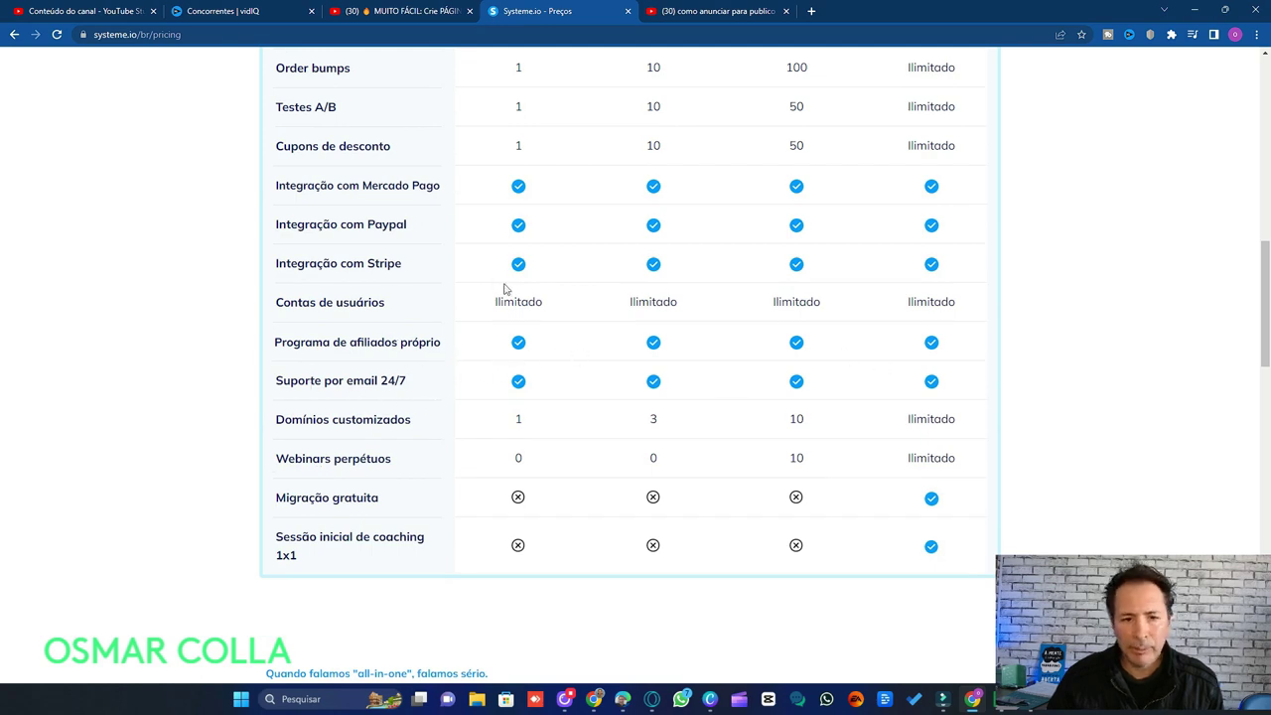
pyautogui.scroll(10, 510, 258)
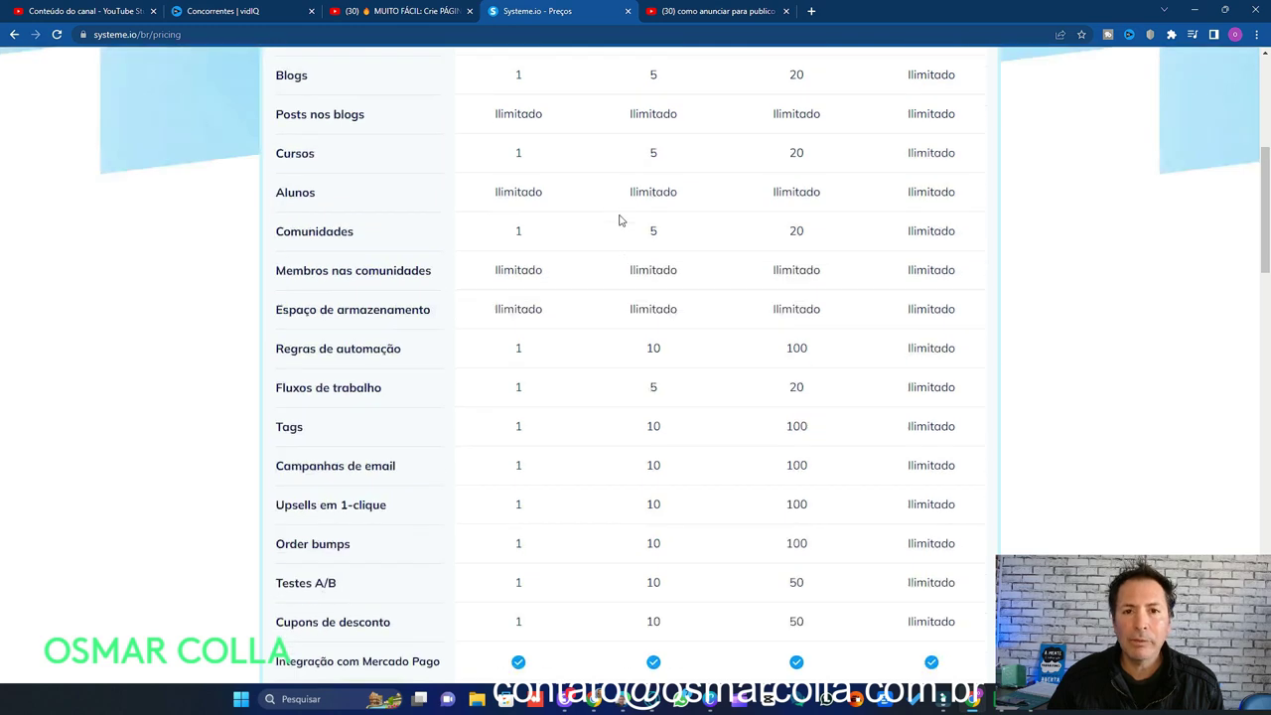
pyautogui.scroll(2, 655, 240)
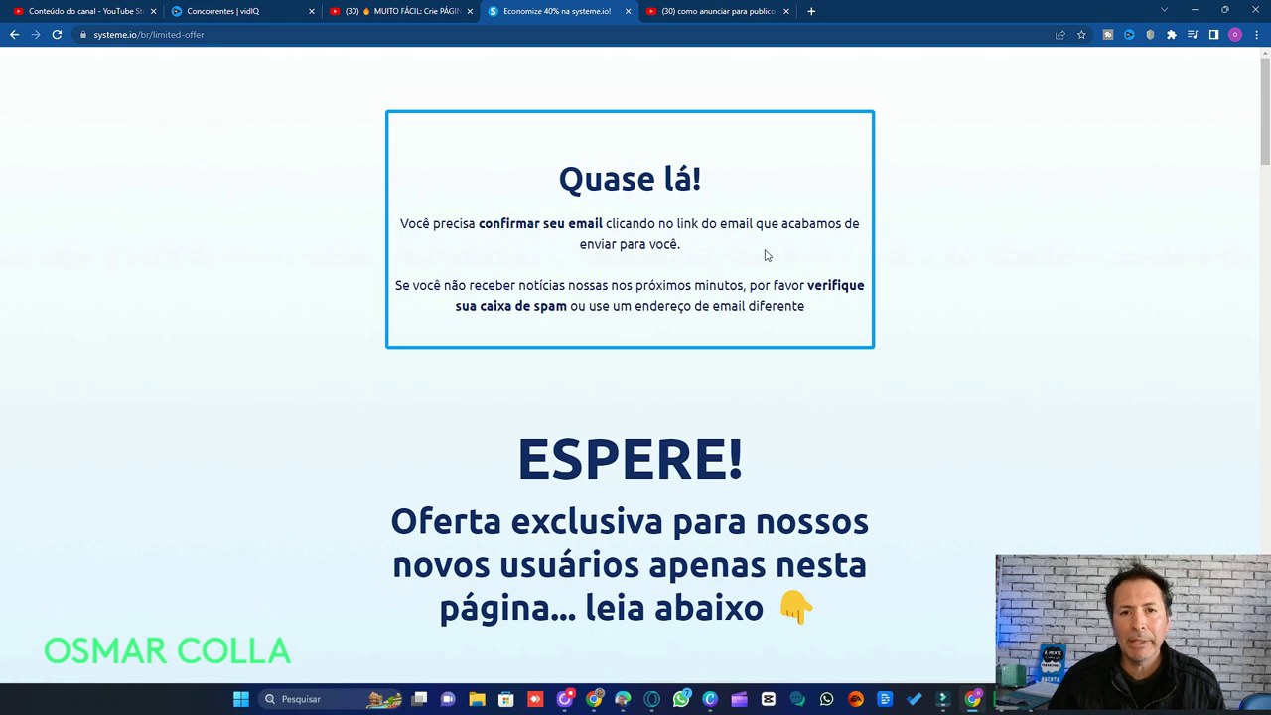
# Step: Reload the page to reach the dashboard and decline the translation offer
pyautogui.scroll(-3, 765, 255)
pyautogui.scroll(-2, 770, 239)
pyautogui.scroll(-4, 547, 212)
pyautogui.scroll(8, 548, 213)
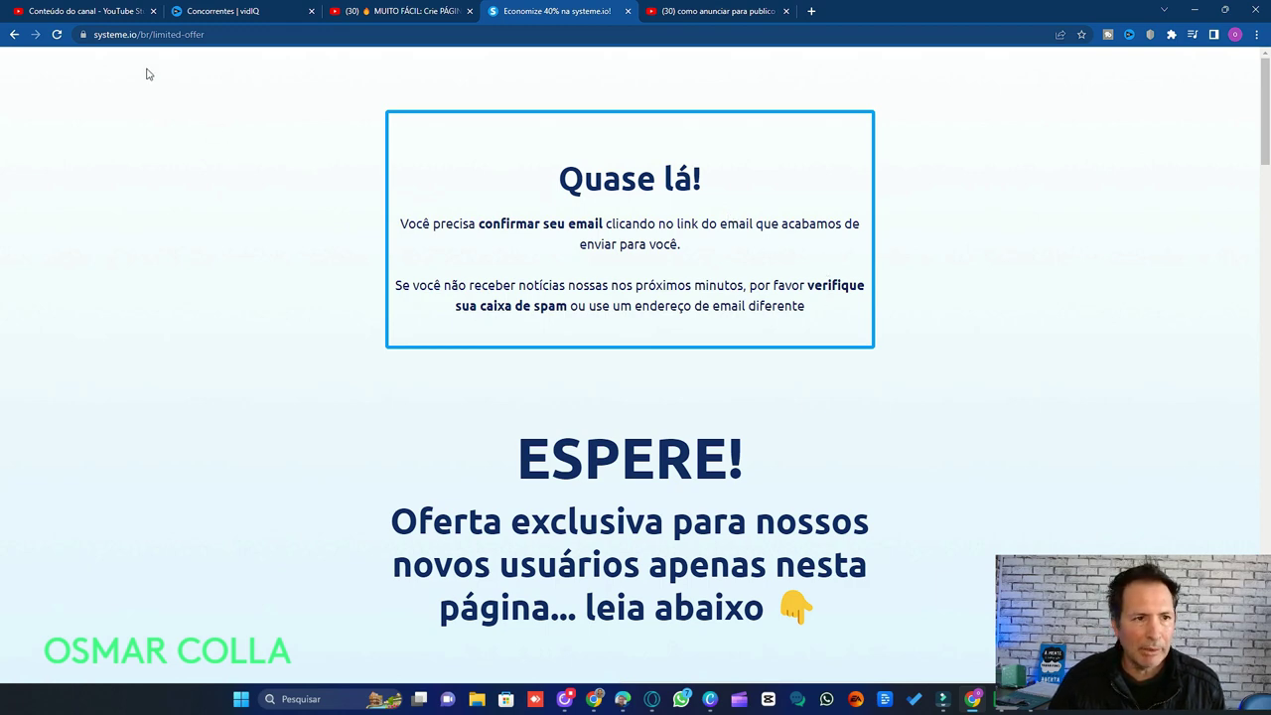
pyautogui.click(57, 34)
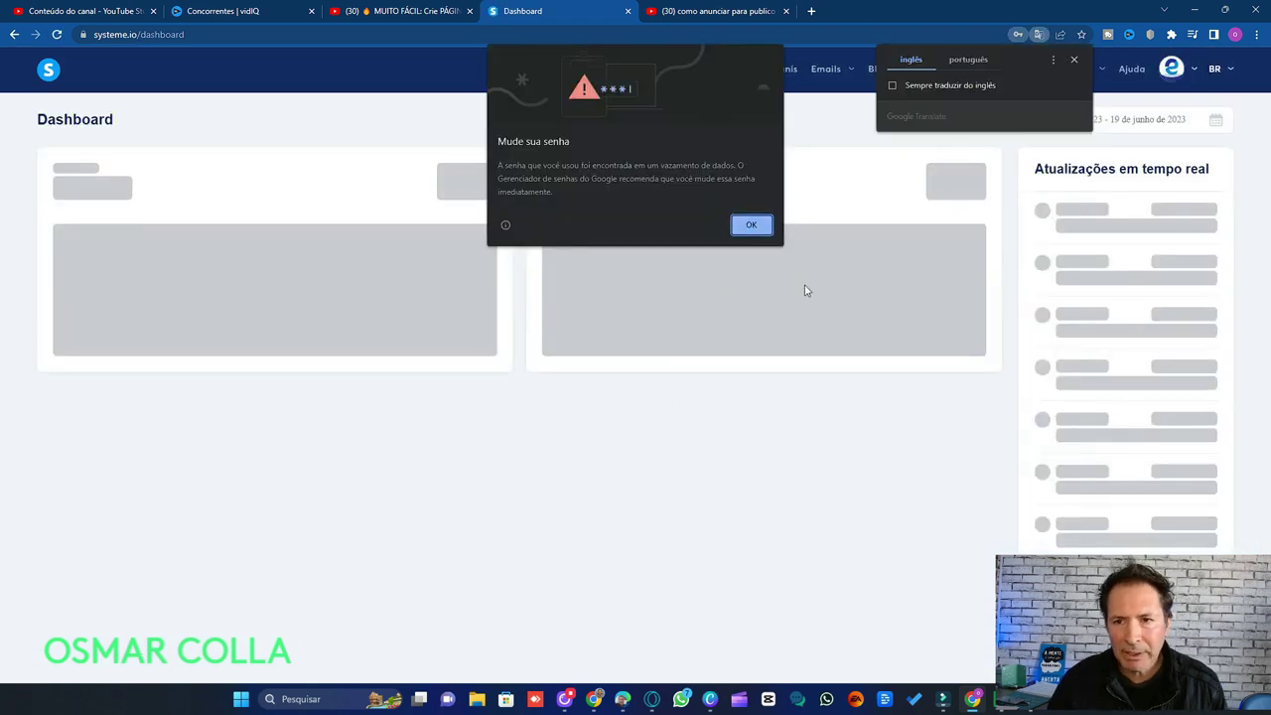
pyautogui.click(1073, 60)
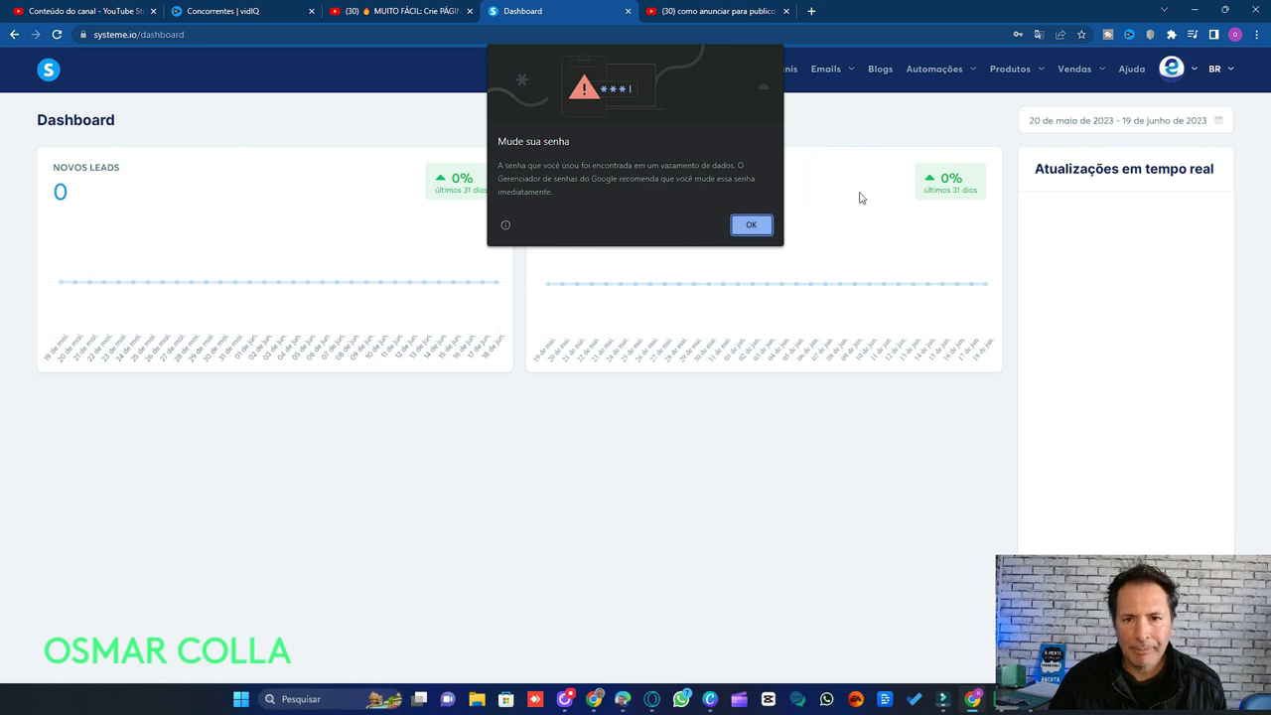
# Step: Dismiss the password-change alert, the save-password prompt and the payment-profile notice
pyautogui.click(751, 226)
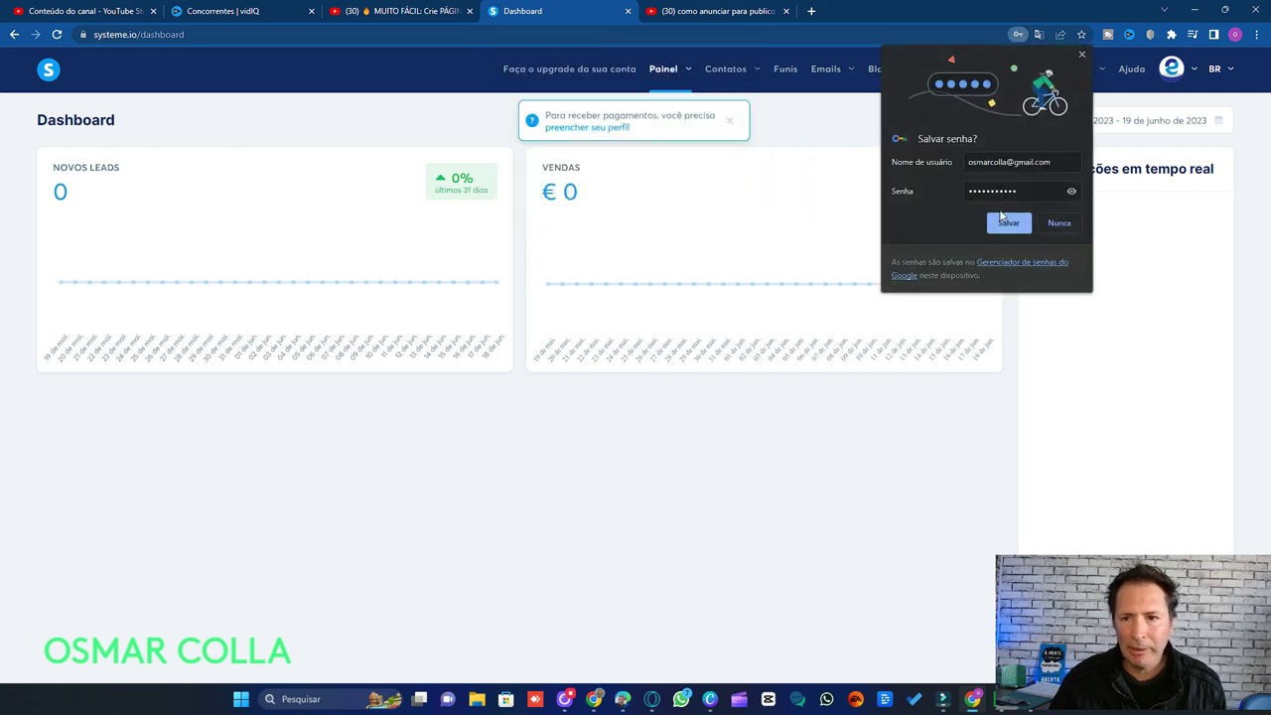
pyautogui.click(1058, 223)
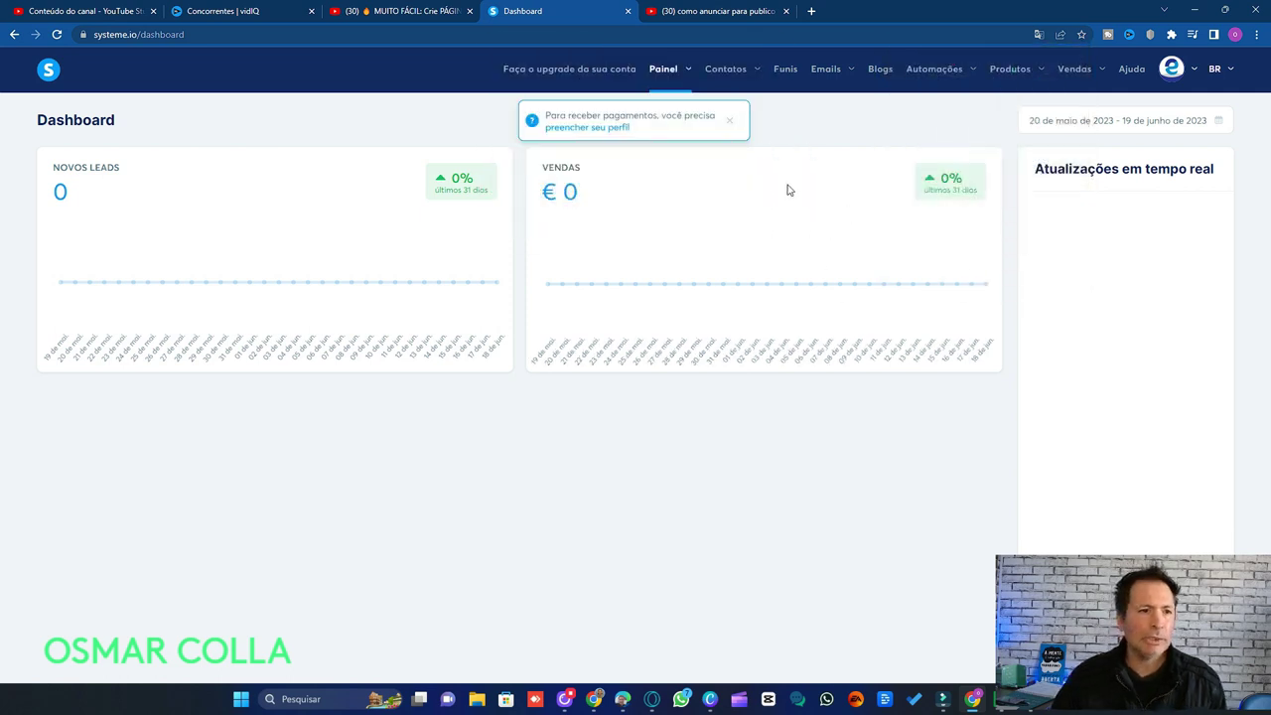
pyautogui.click(730, 121)
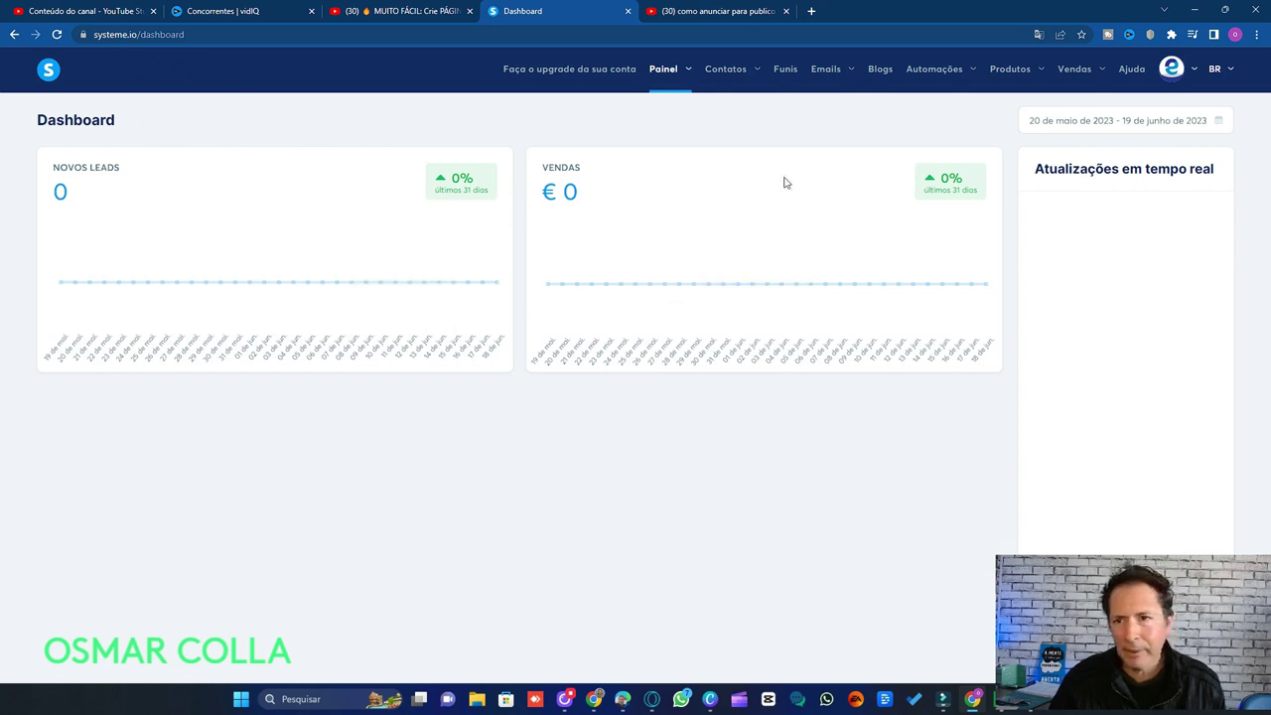
pyautogui.click(669, 77)
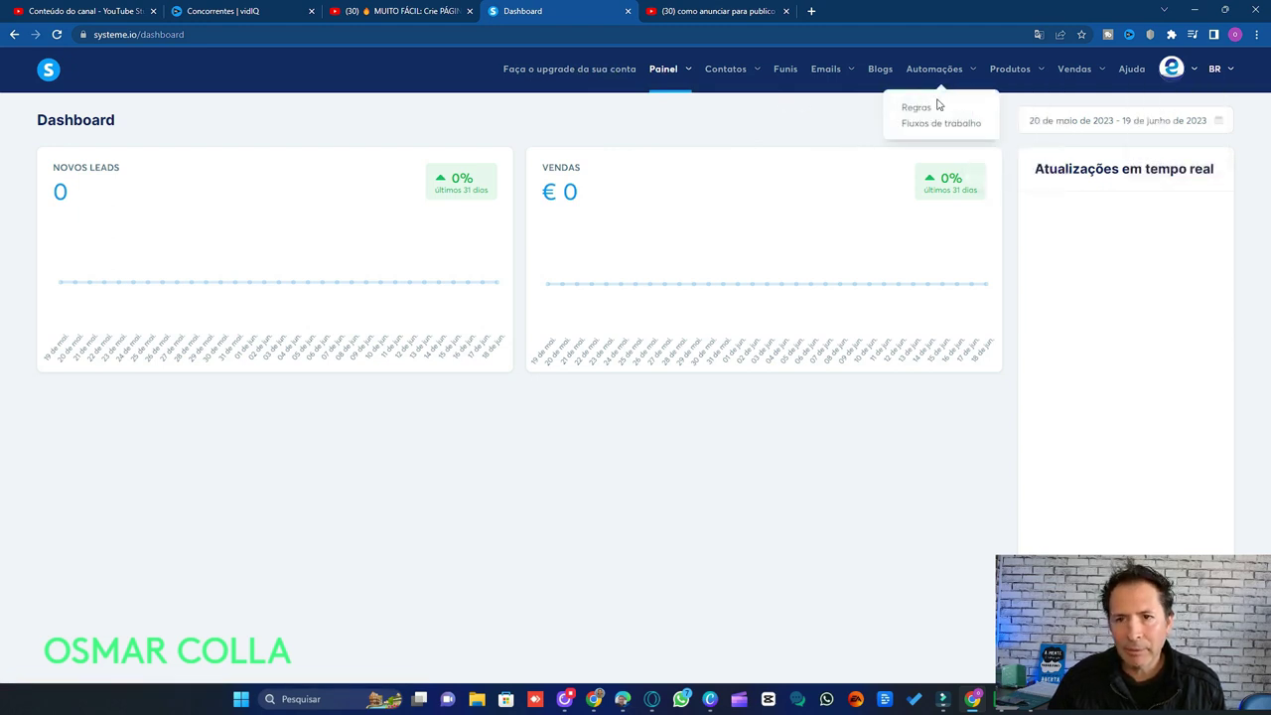
# Step: Review the account settings and payment gateways, then go to the empty Funis list
pyautogui.moveTo(1201, 77)
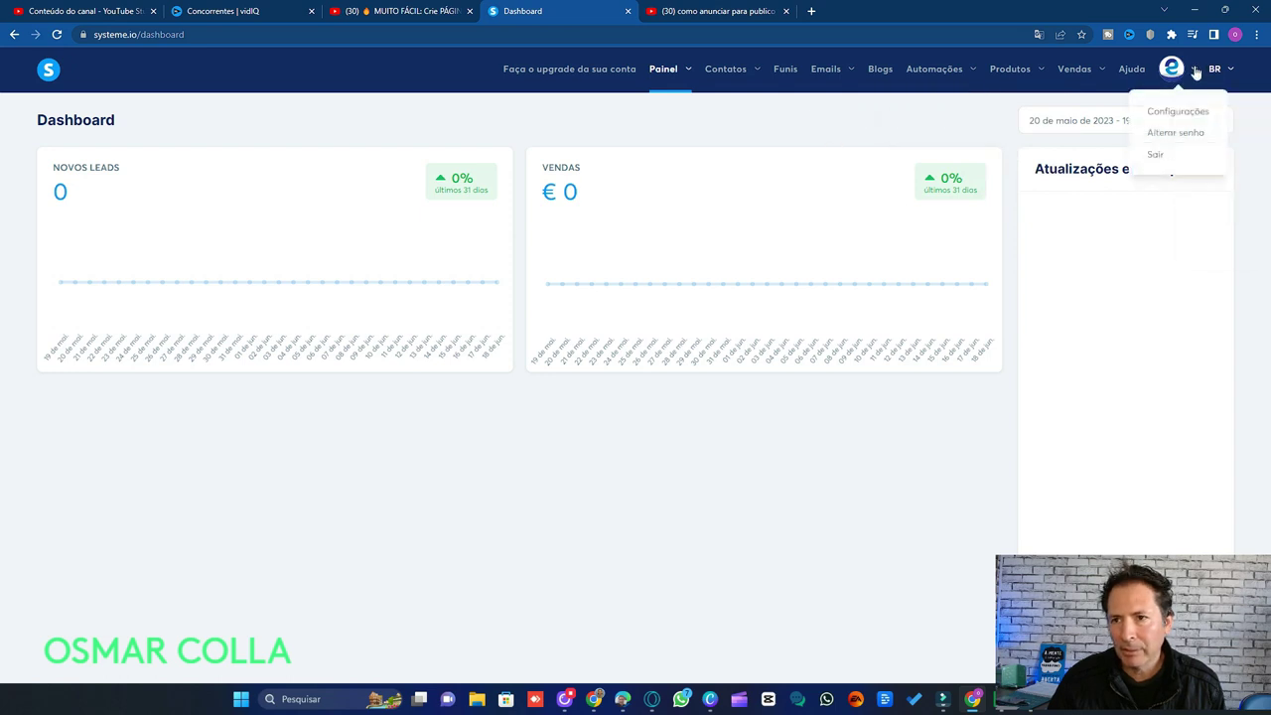
pyautogui.click(1181, 112)
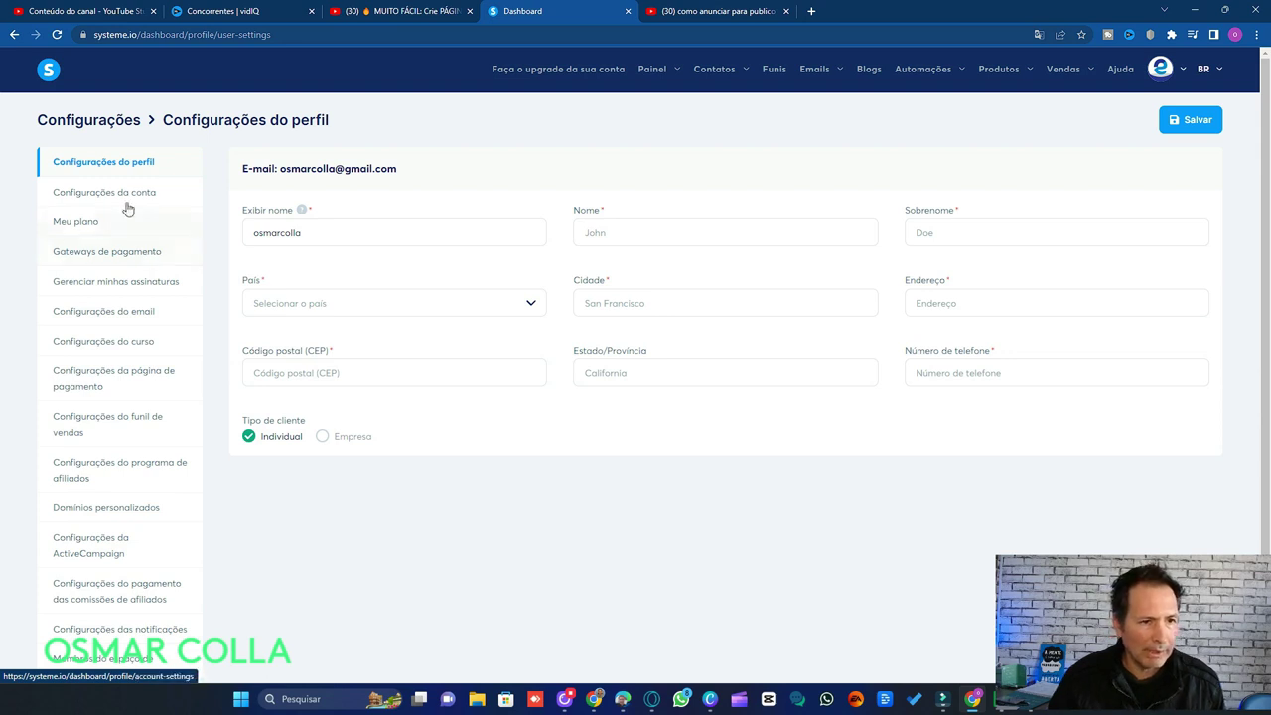
pyautogui.scroll(-1, 133, 233)
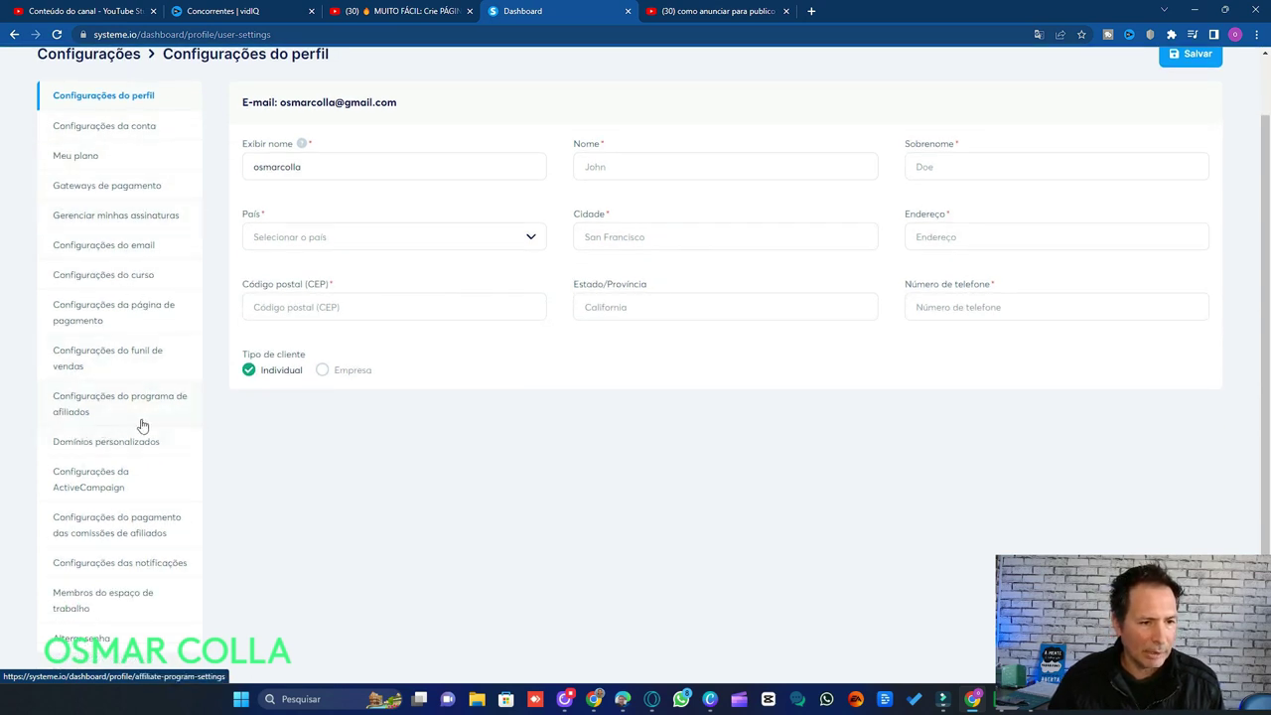
pyautogui.scroll(-1, 146, 335)
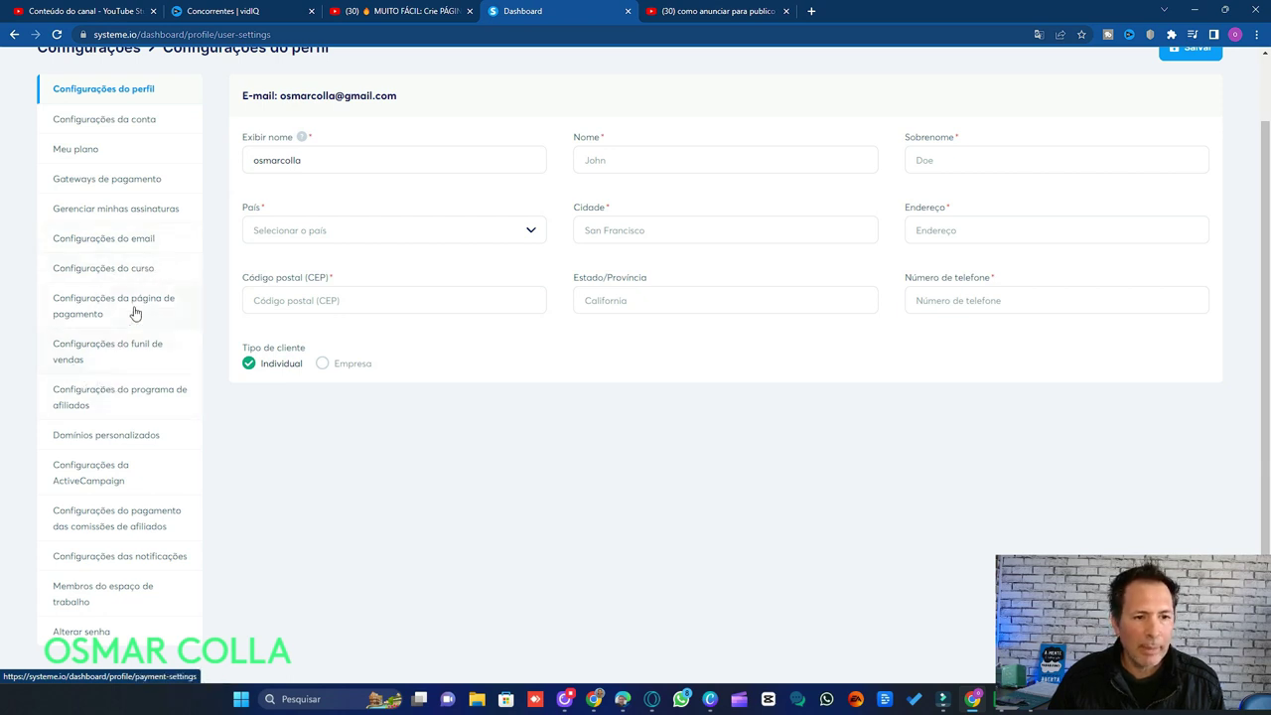
pyautogui.scroll(2, 156, 314)
pyautogui.click(135, 250)
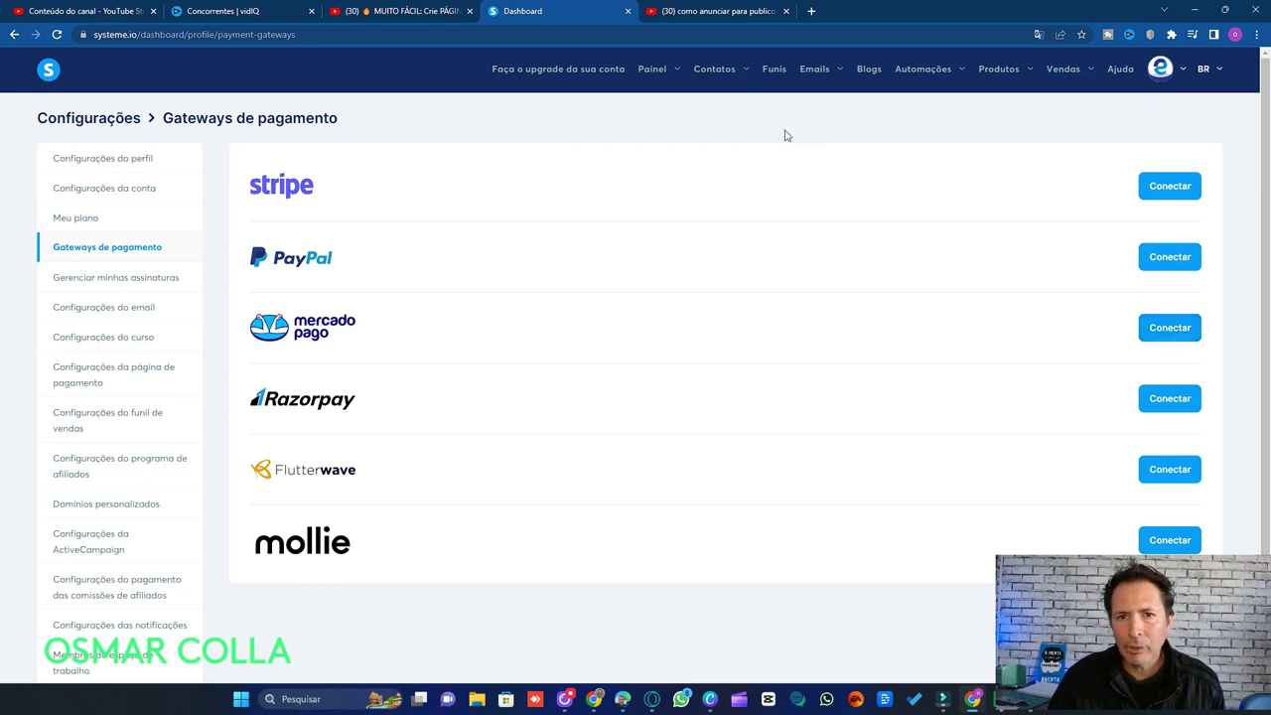
pyautogui.click(775, 71)
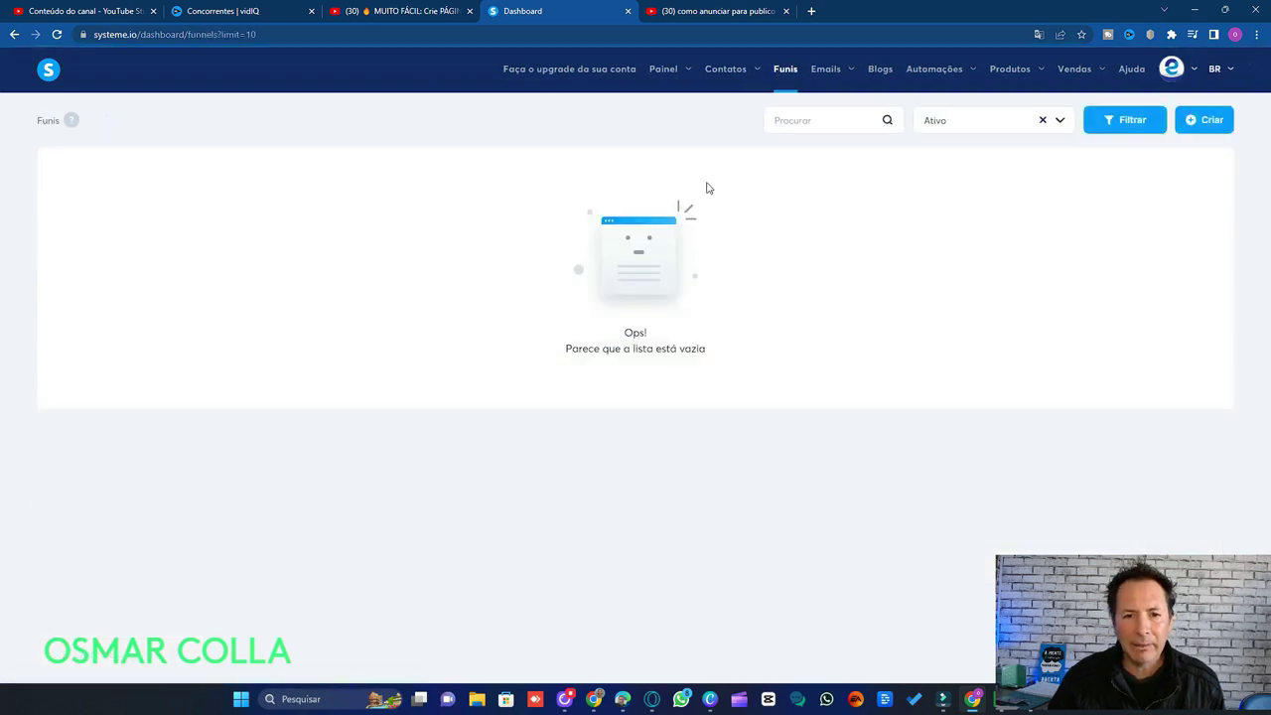
pyautogui.click(789, 74)
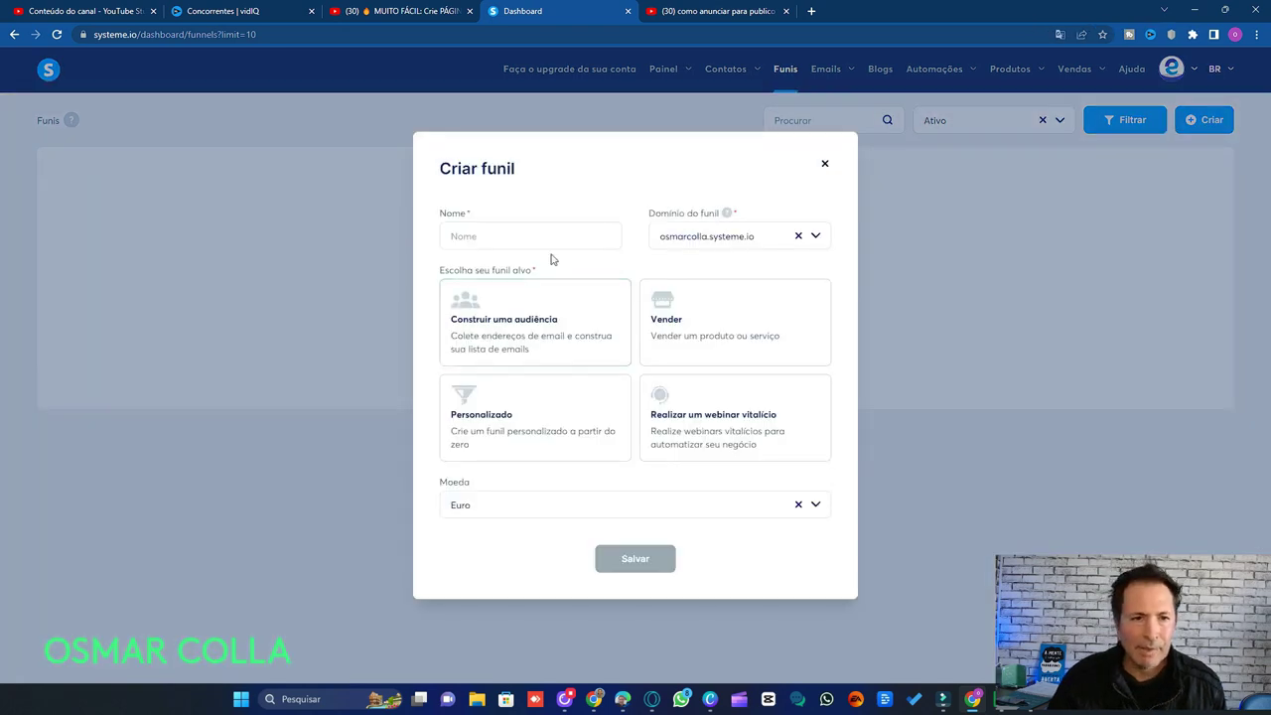
pyautogui.click(528, 235)
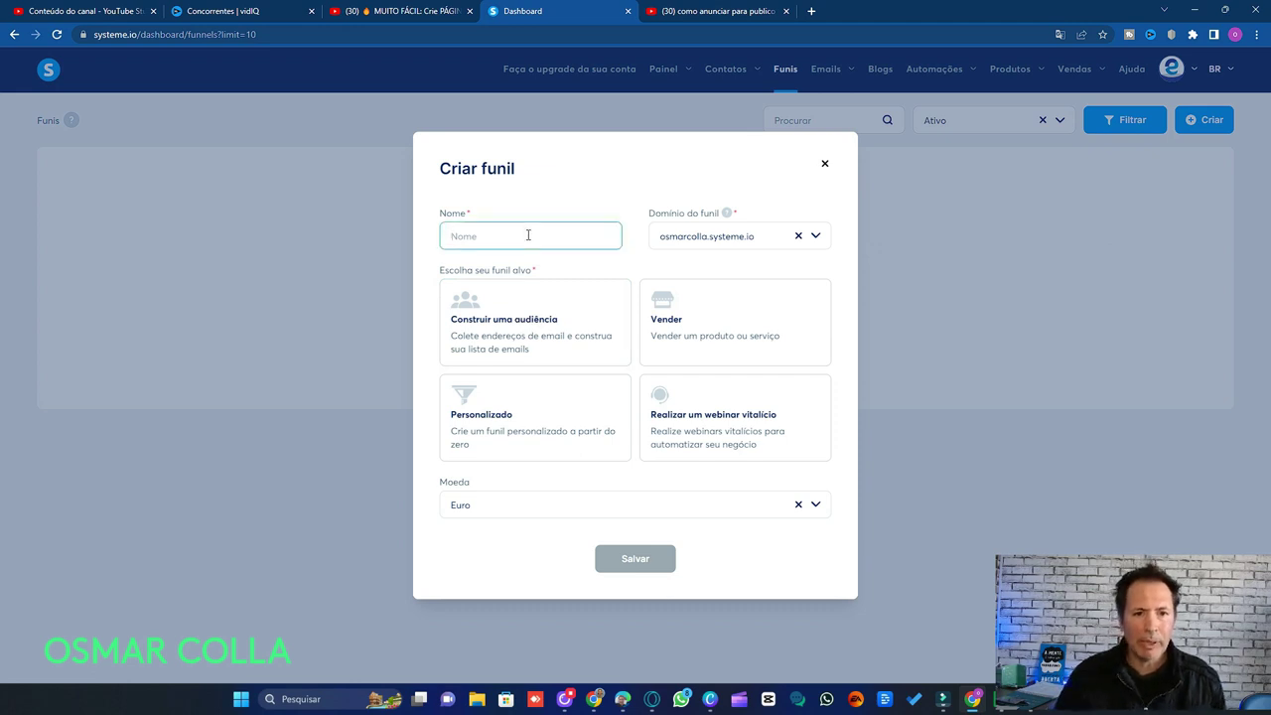
pyautogui.write('pagina osm')
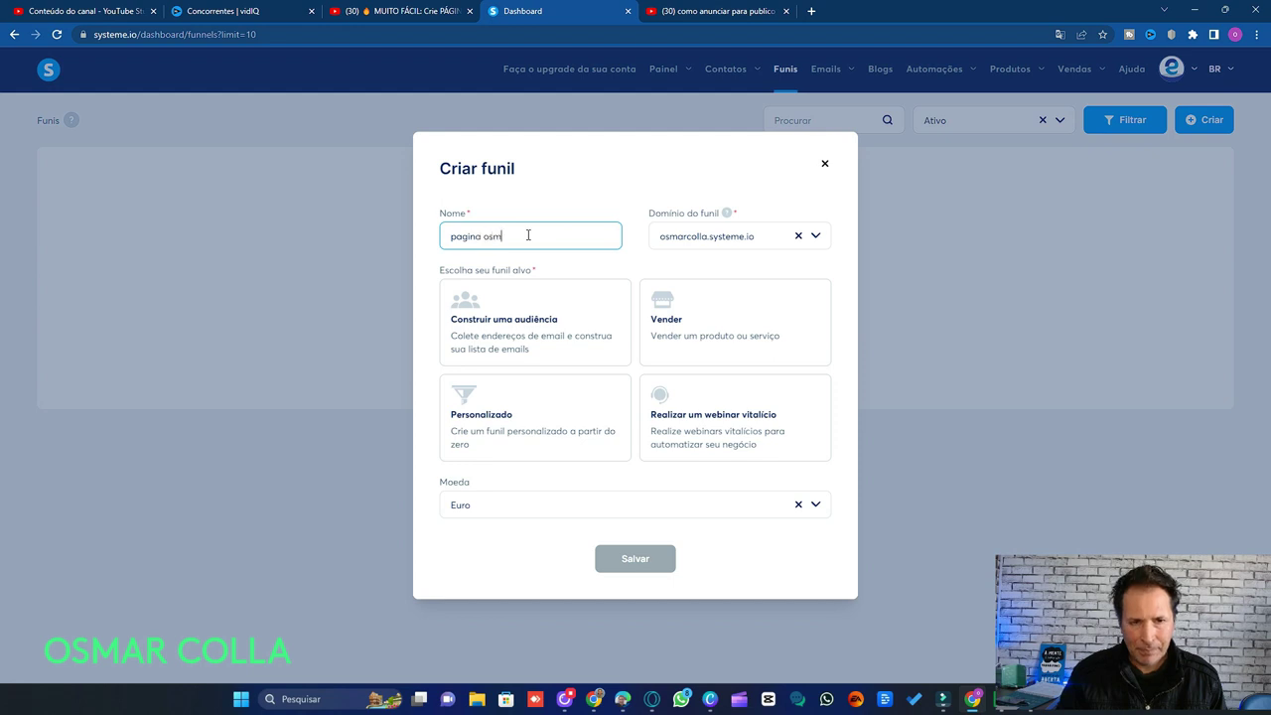
pyautogui.write('ar colla')
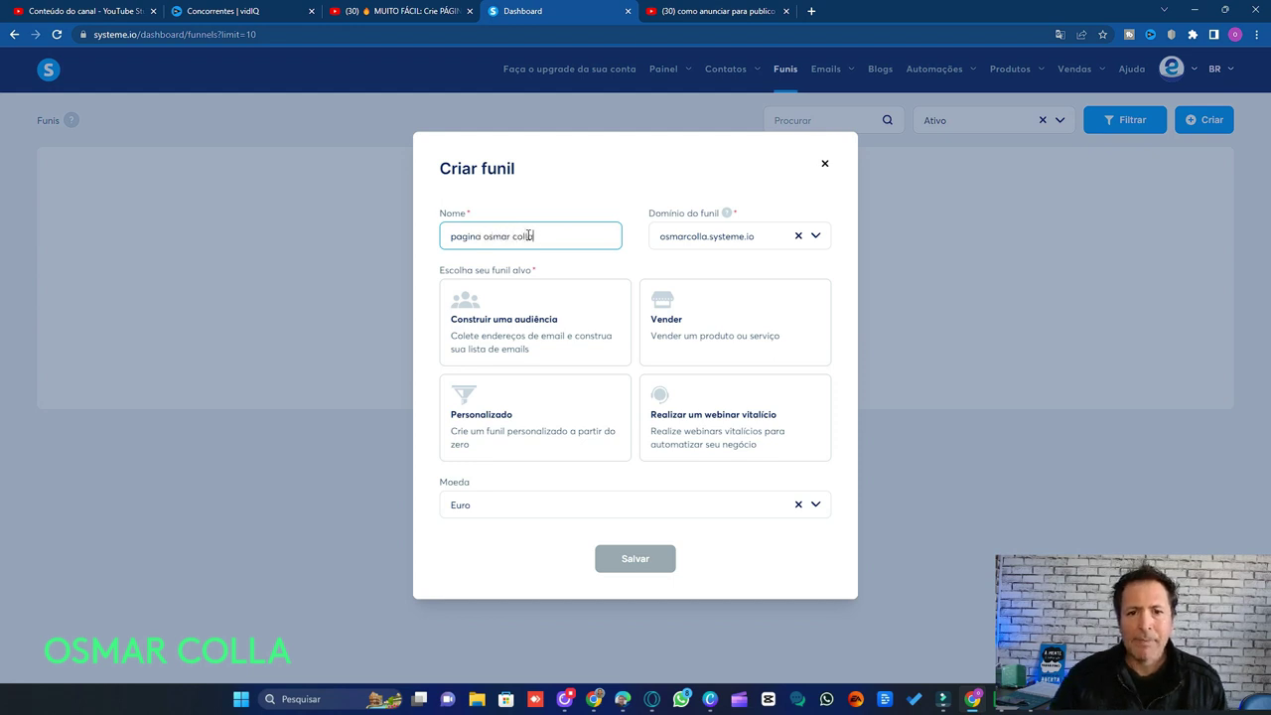
pyautogui.click(718, 272)
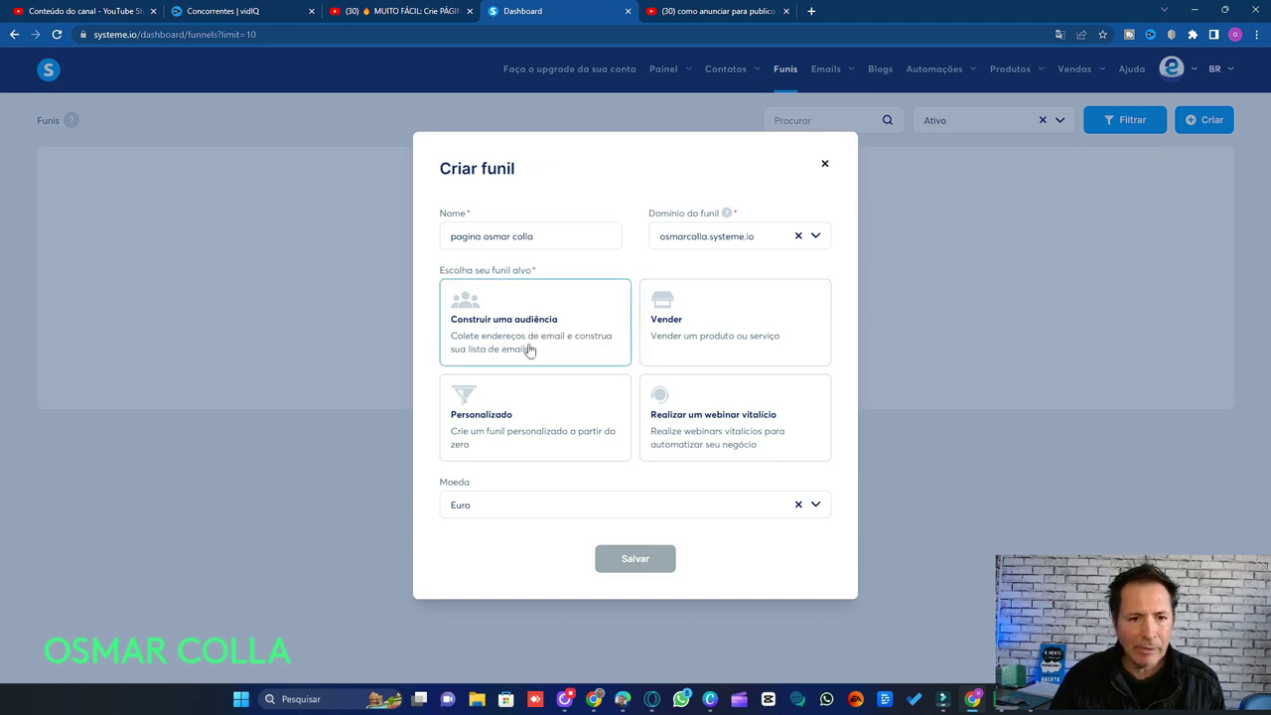
# Step: Set the funnel goal to Vender and its currency to Real brasileiro
pyautogui.click(589, 343)
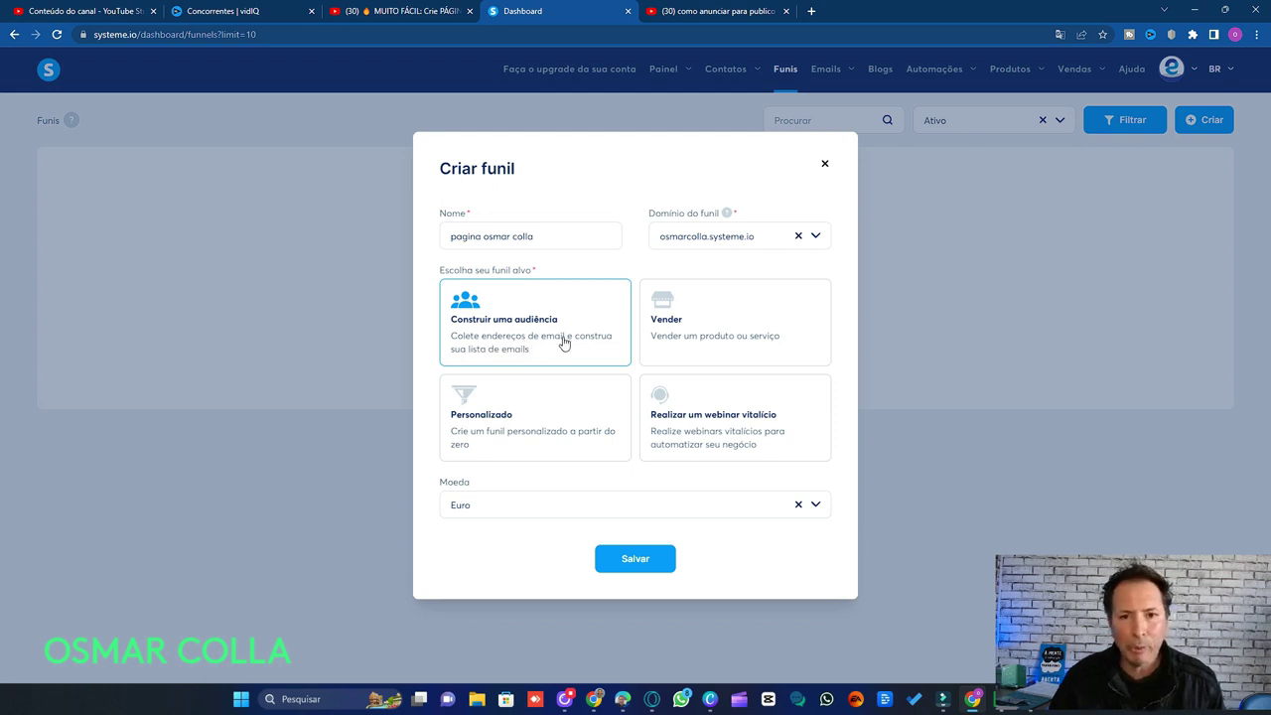
pyautogui.click(723, 335)
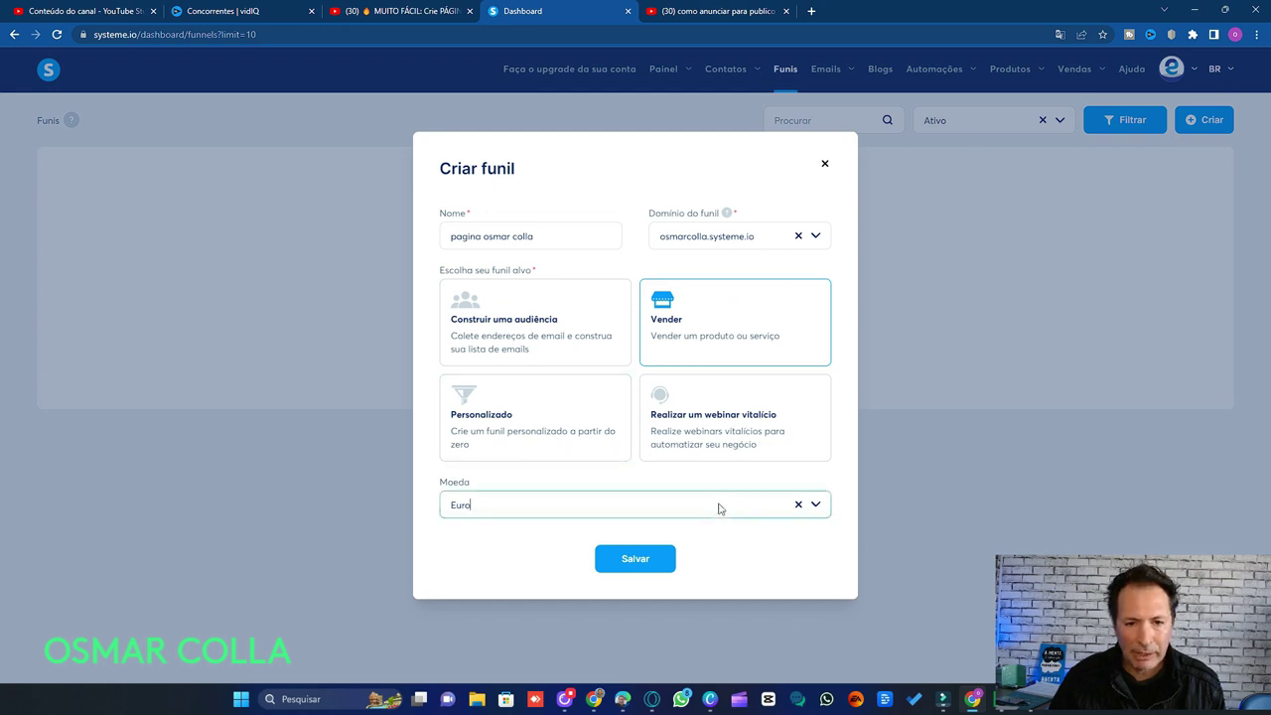
pyautogui.click(820, 505)
pyautogui.scroll(-5, 527, 591)
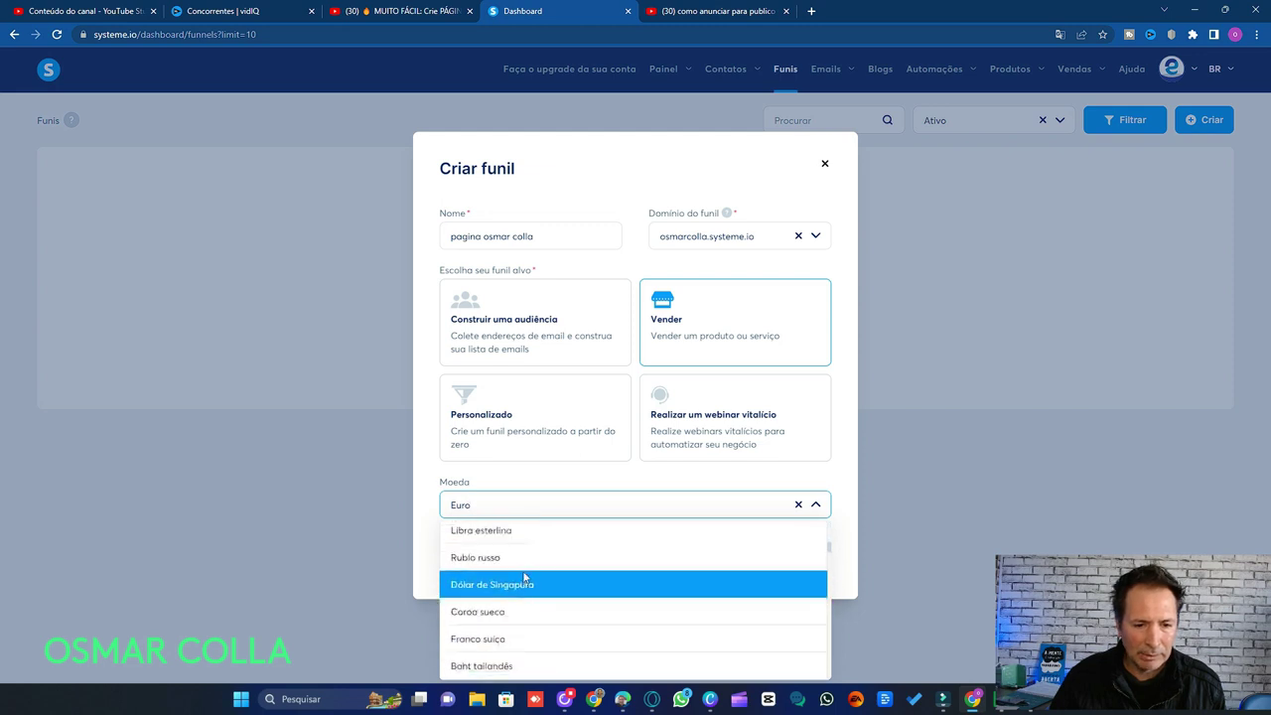
pyautogui.scroll(-3, 513, 572)
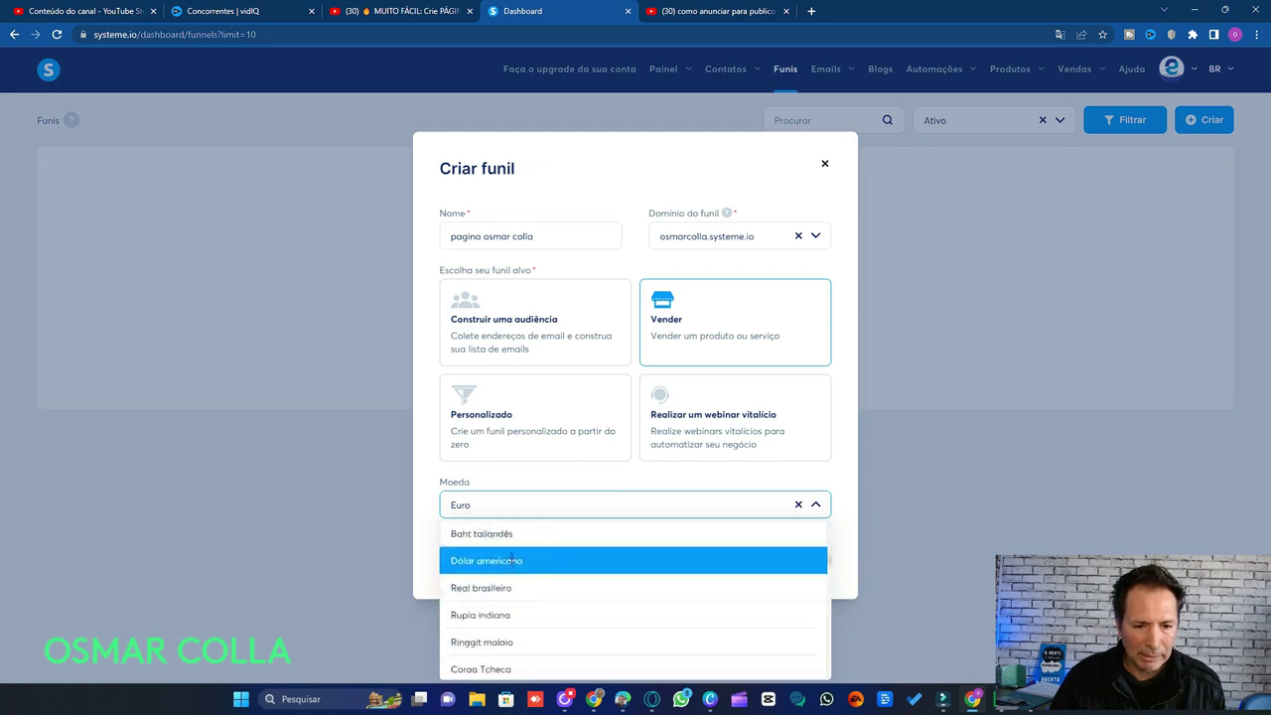
pyautogui.click(506, 586)
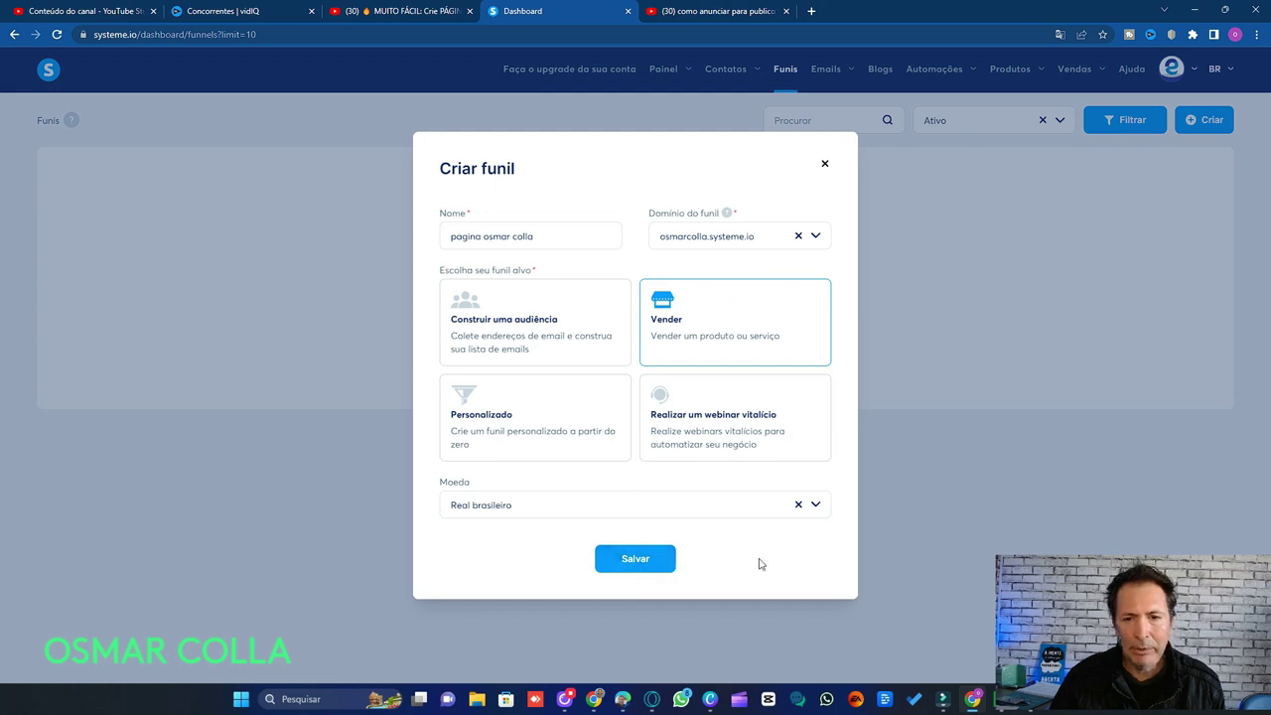
# Step: Save the funnel, open it, and view the payment and thank-you step templates
pyautogui.click(635, 559)
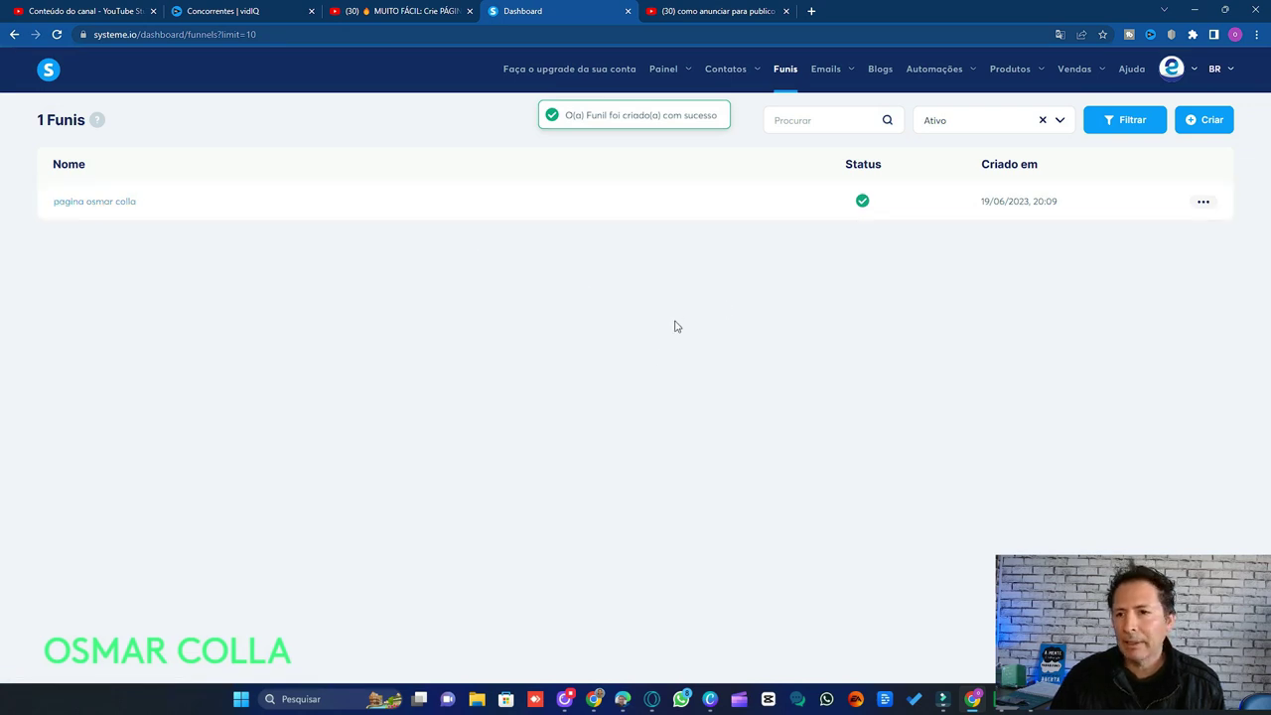
pyautogui.click(108, 206)
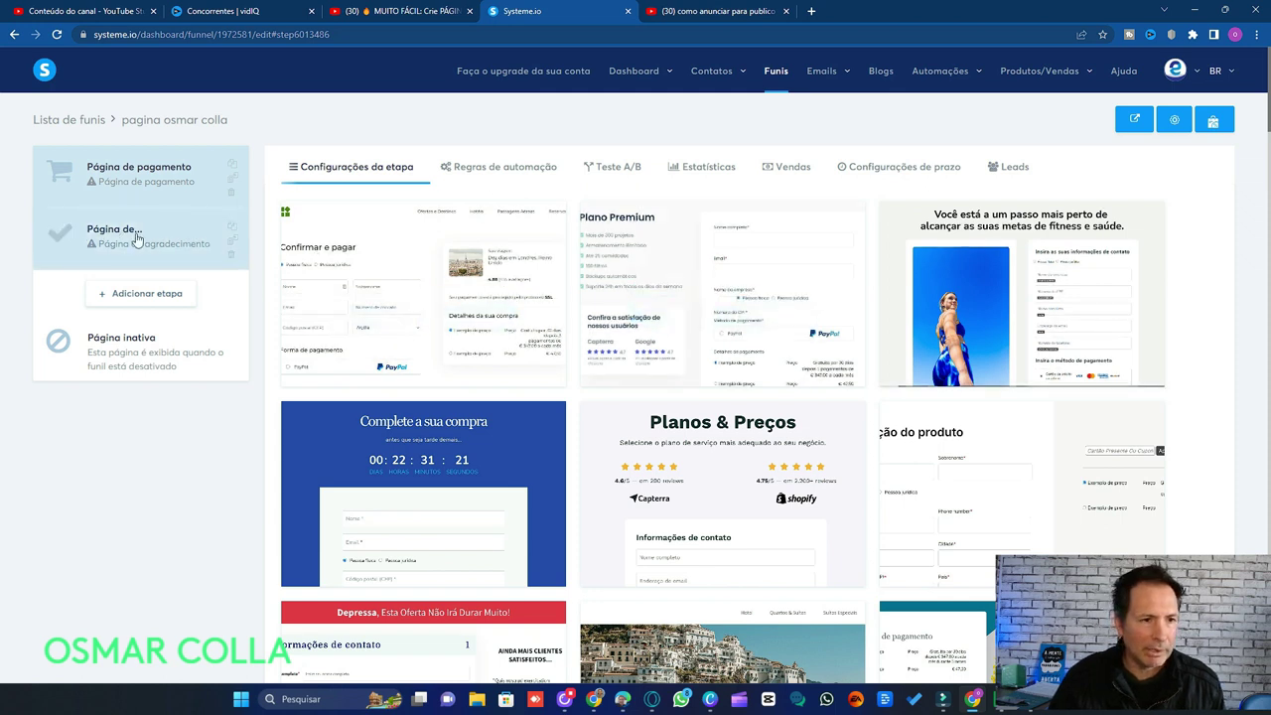
pyautogui.click(165, 181)
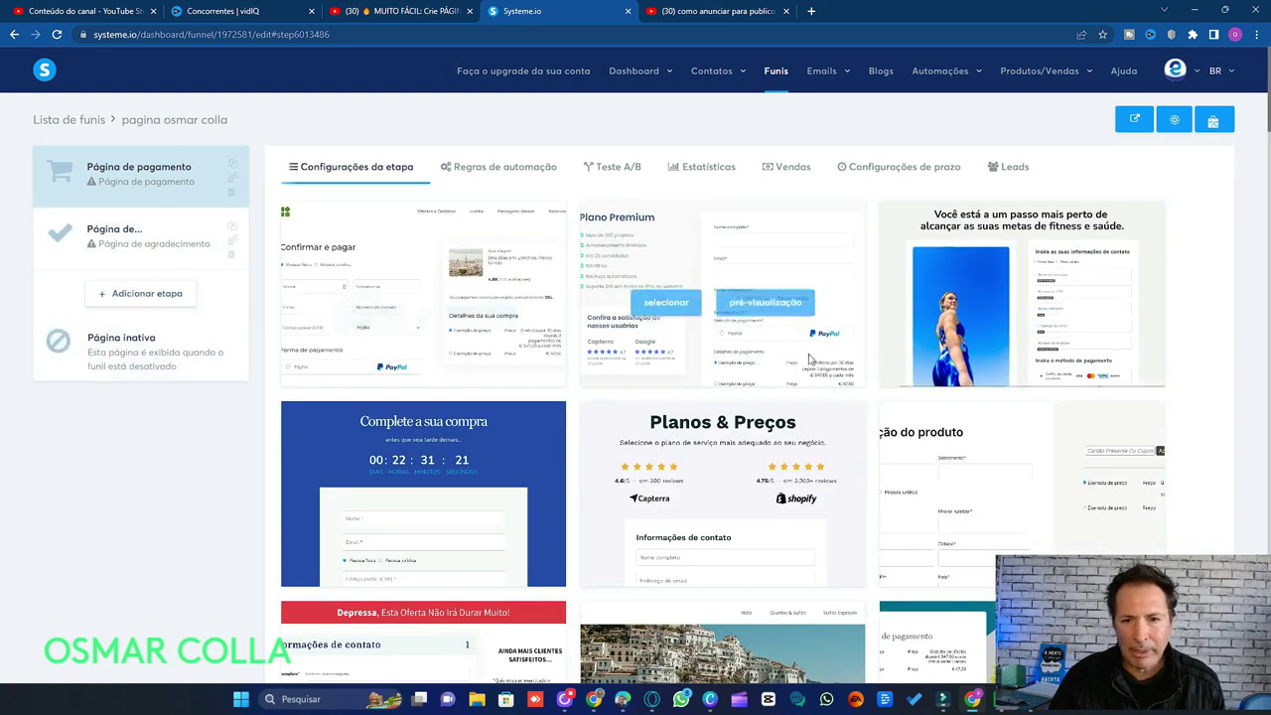
pyautogui.click(127, 238)
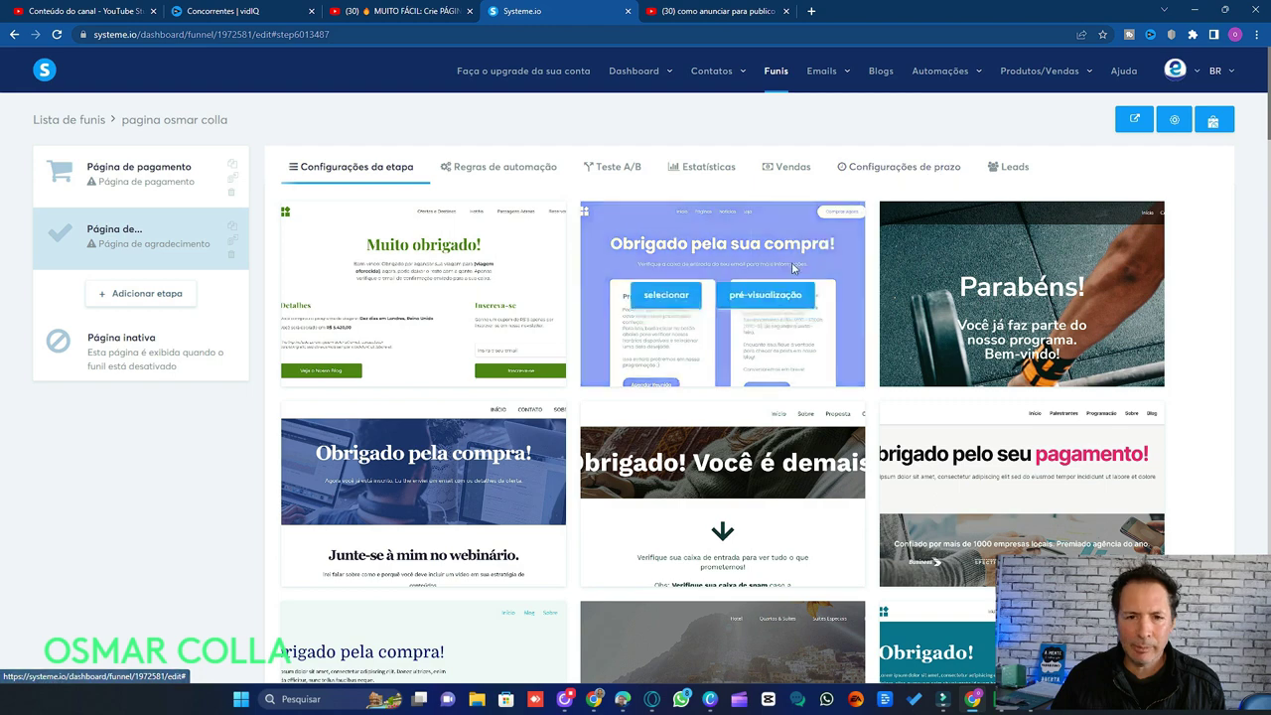
# Step: Browse the thank-you templates, then open the Página inativa step in the editor
pyautogui.moveTo(672, 218)
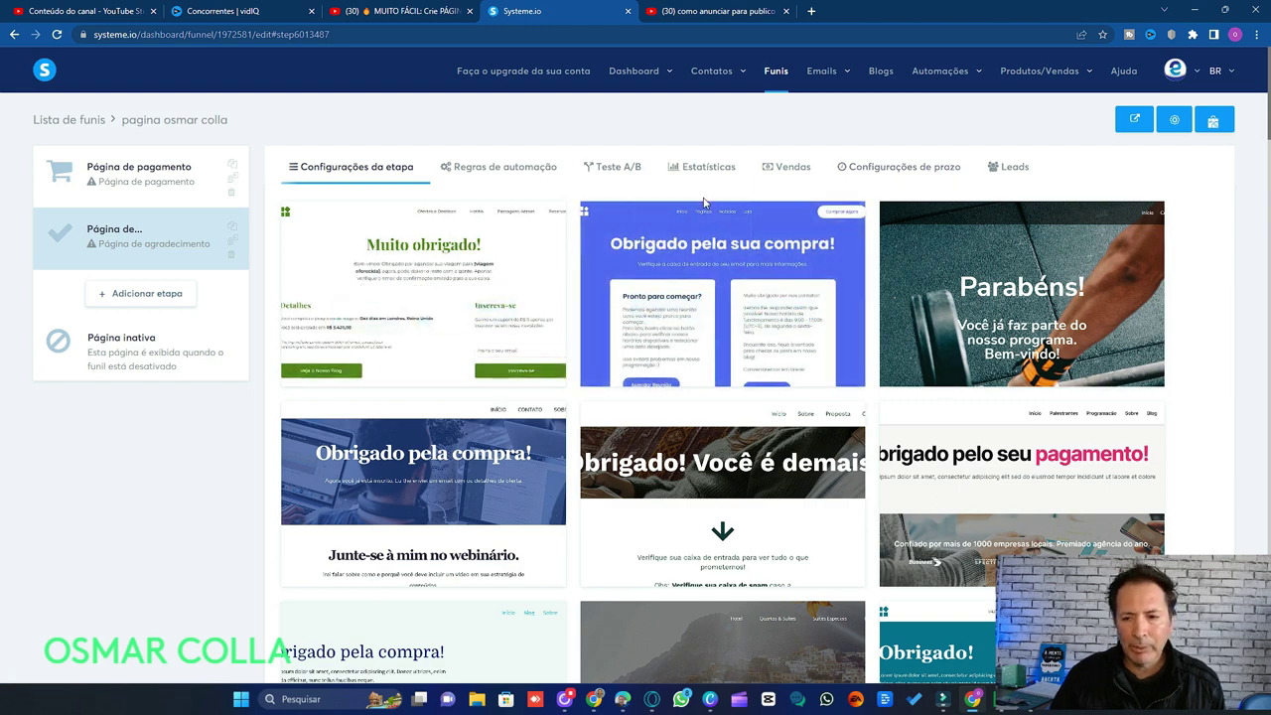
pyautogui.scroll(-3, 685, 211)
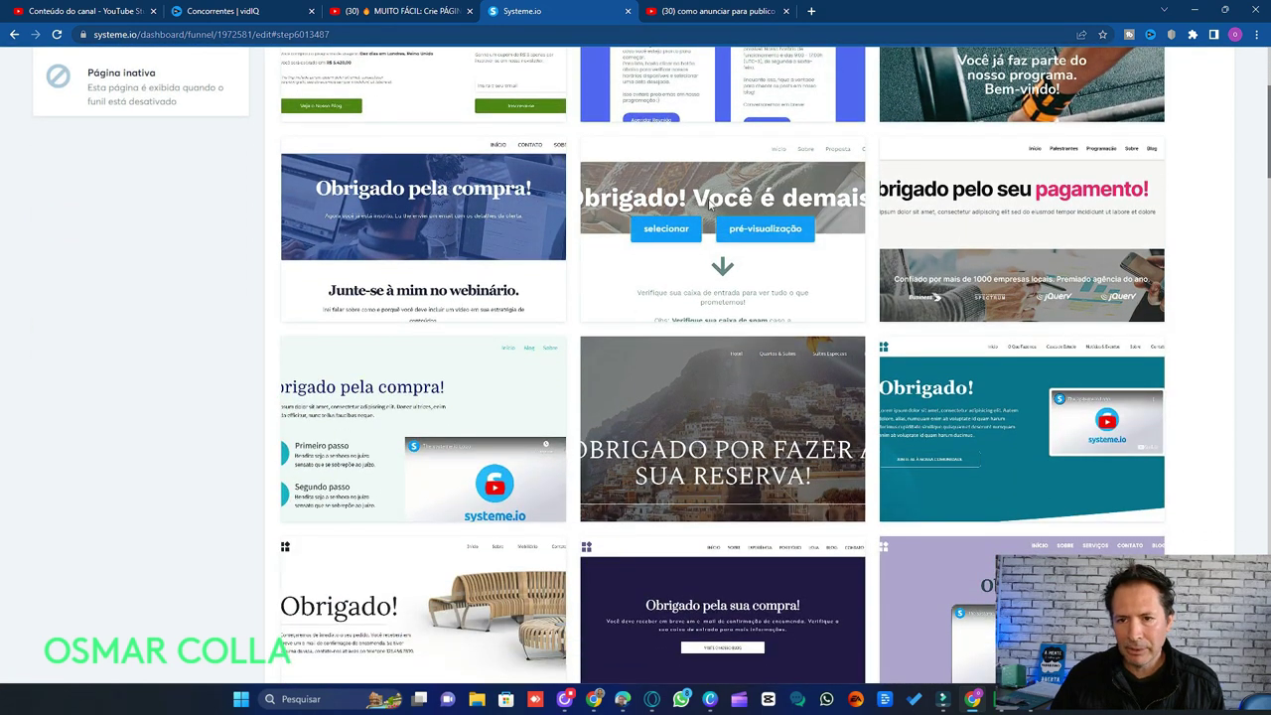
pyautogui.moveTo(919, 205)
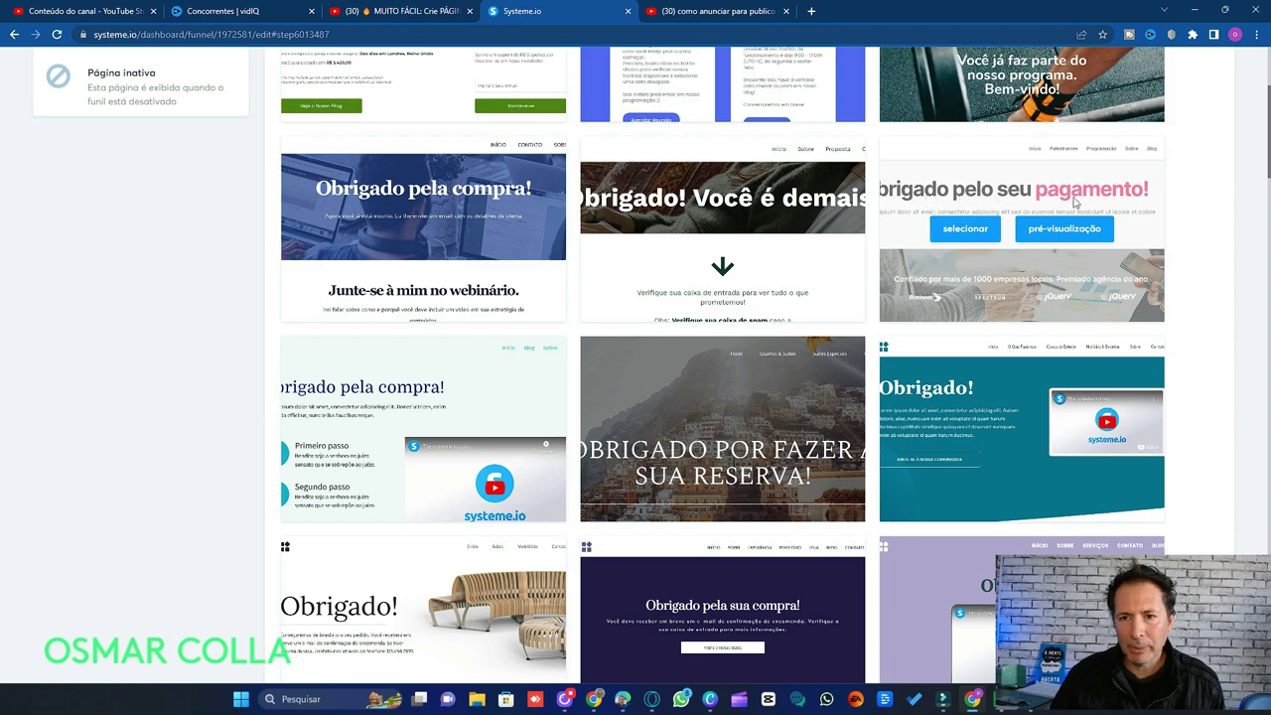
pyautogui.scroll(1, 601, 276)
pyautogui.scroll(2, 601, 276)
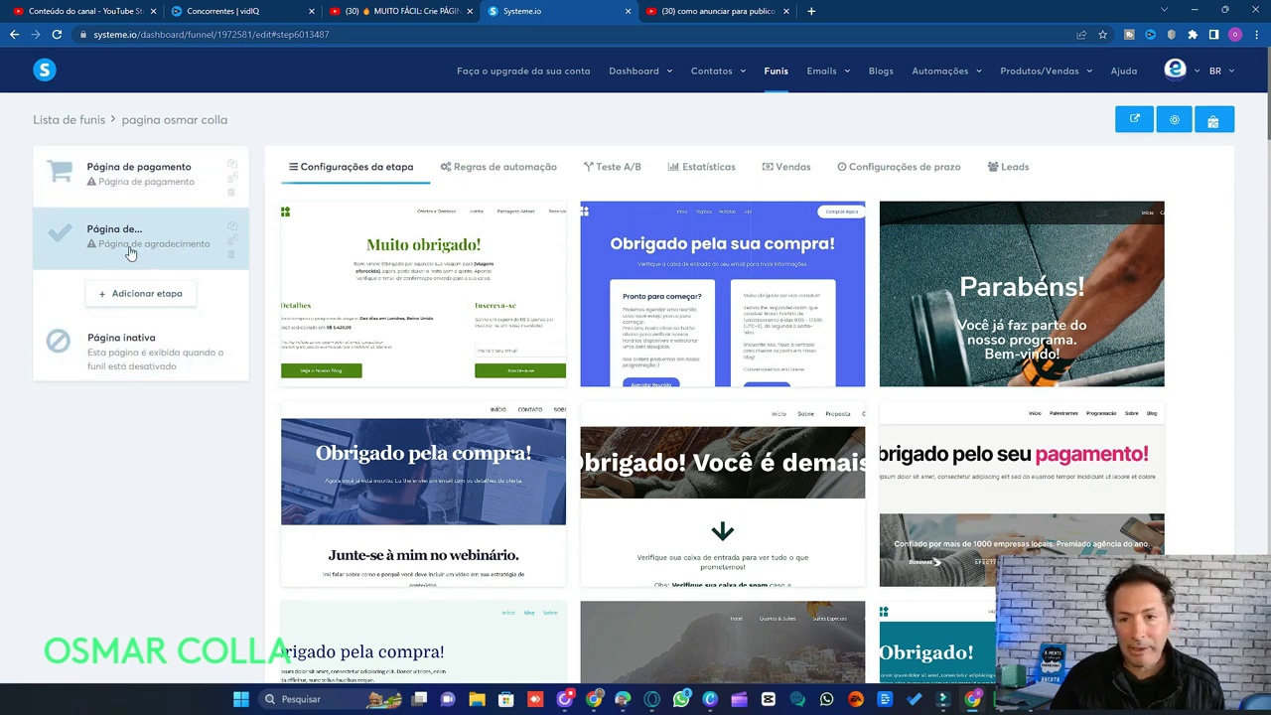
pyautogui.click(159, 355)
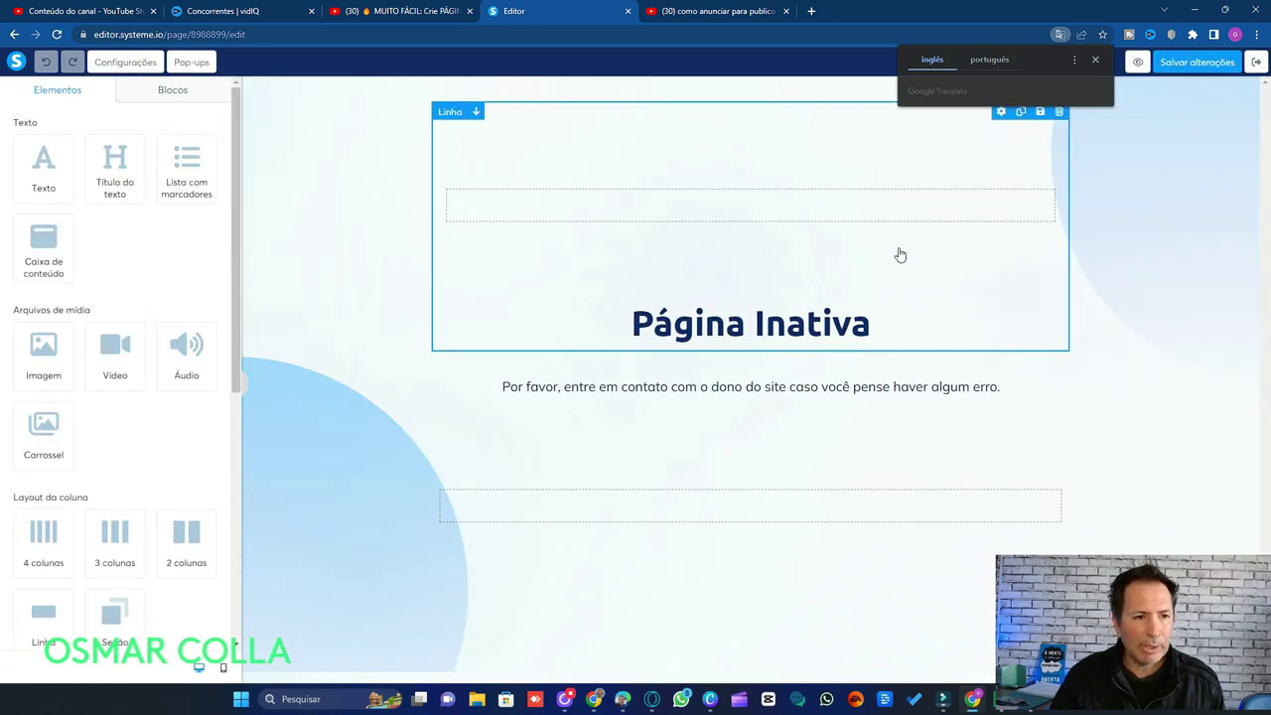
# Step: Replace the 'Página Inativa' heading text with 'PRODUTOS X'
pyautogui.click(812, 331)
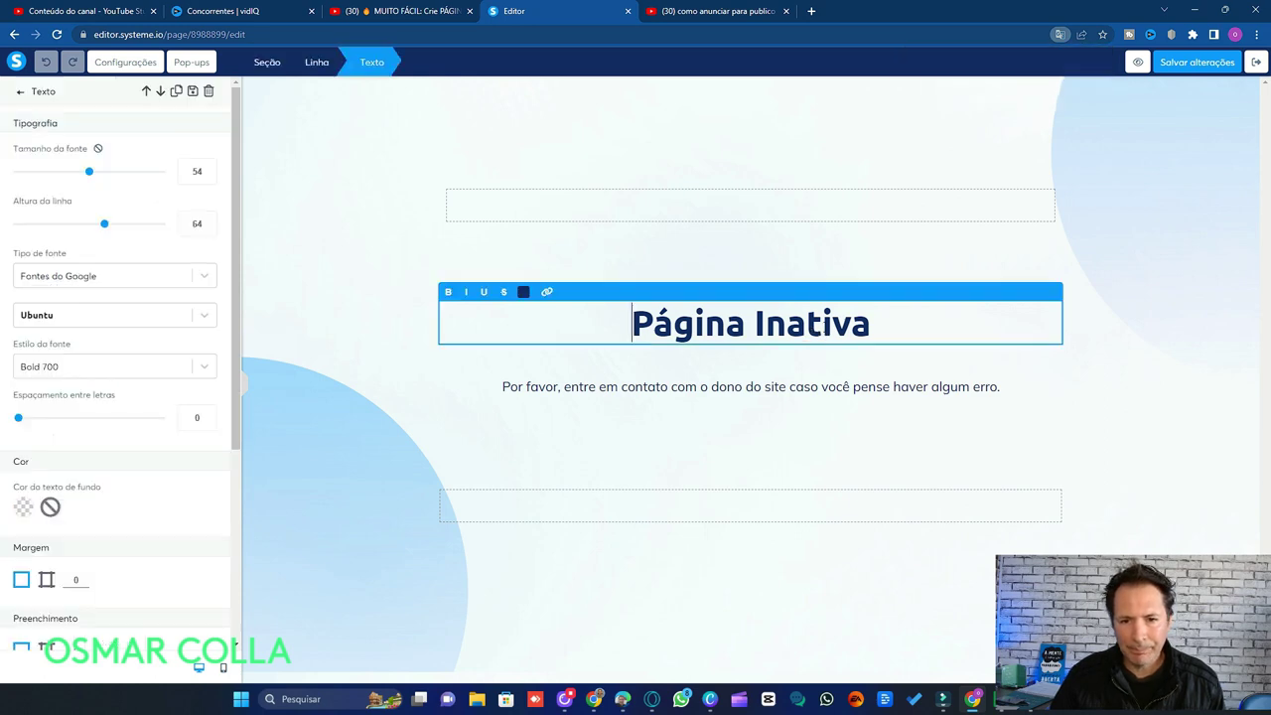
pyautogui.moveTo(878, 326); pyautogui.dragTo(632, 324)
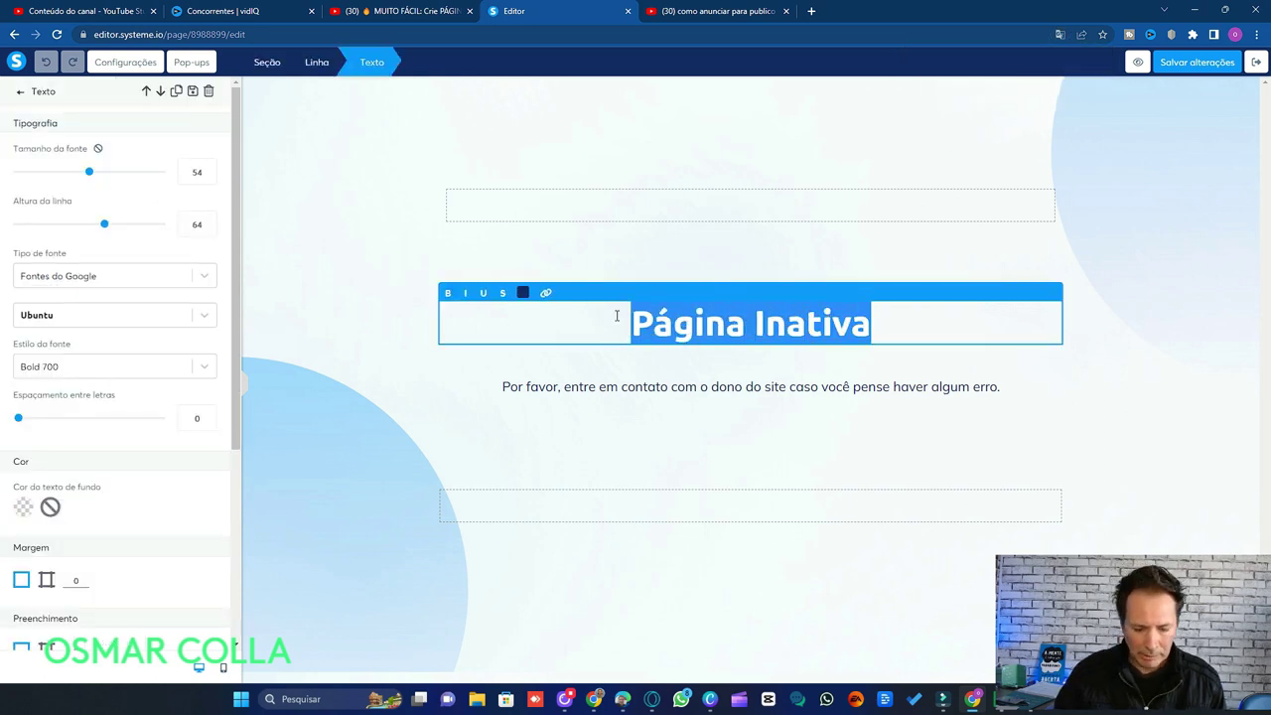
pyautogui.write('PRODUTOS ')
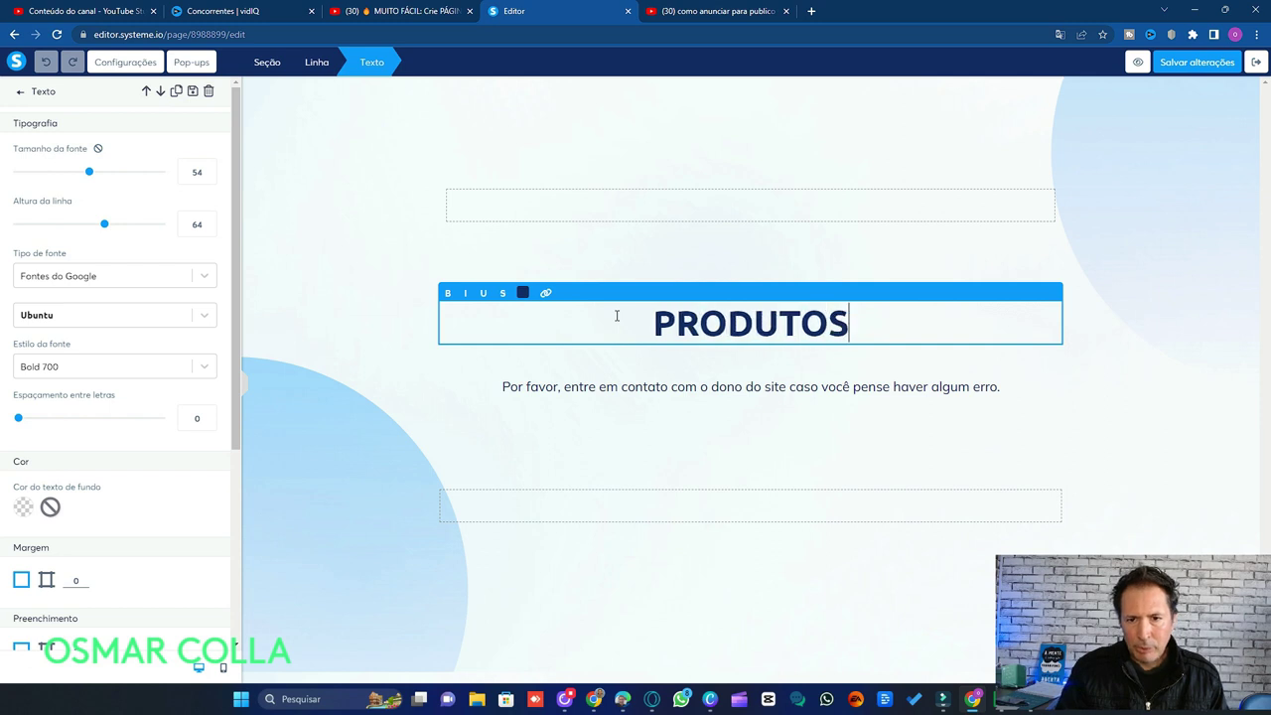
pyautogui.write('X')
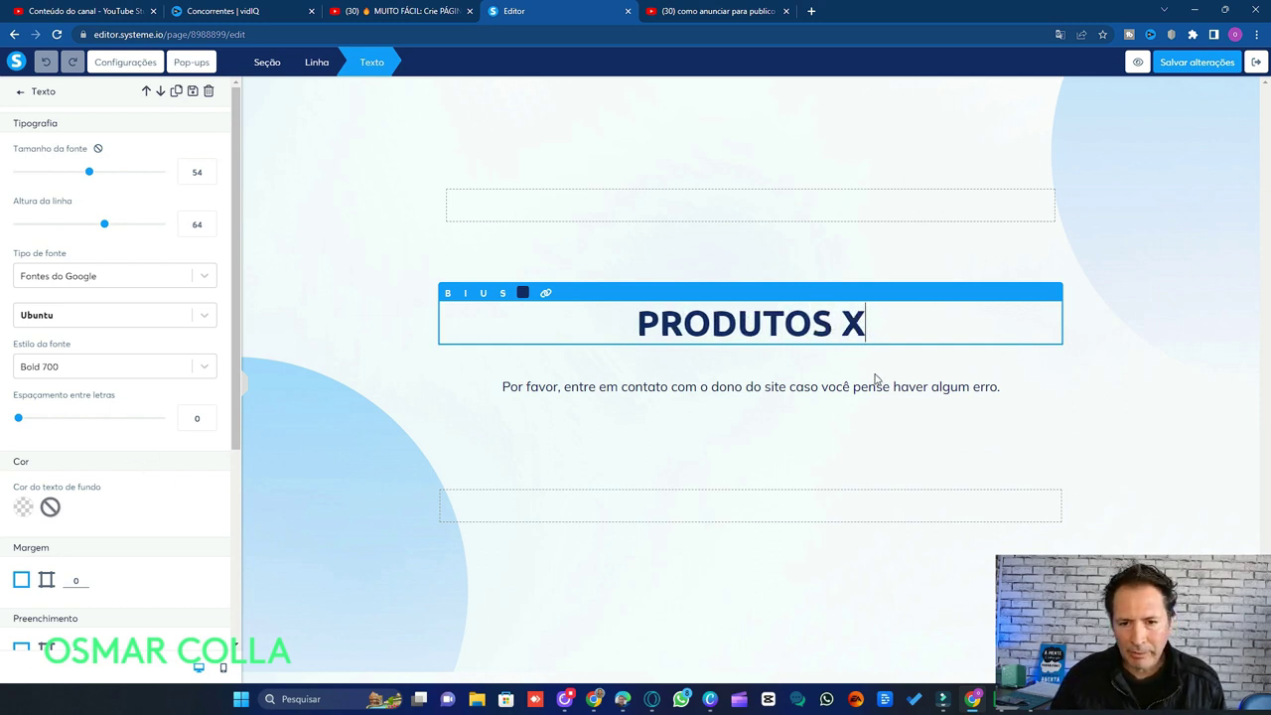
pyautogui.click(902, 424)
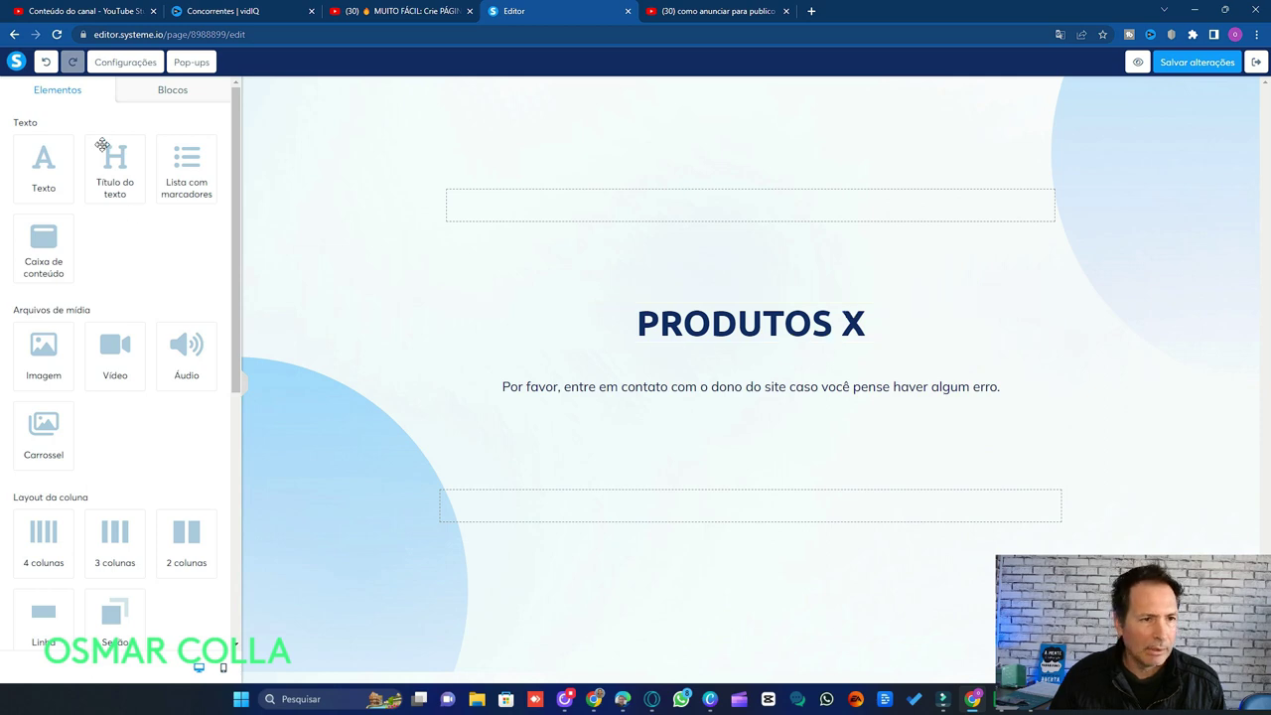
# Step: Add a text block and a large heading above PRODUTOS X, and an image below it
pyautogui.moveTo(50, 171); pyautogui.dragTo(733, 284)
pyautogui.click(735, 238)
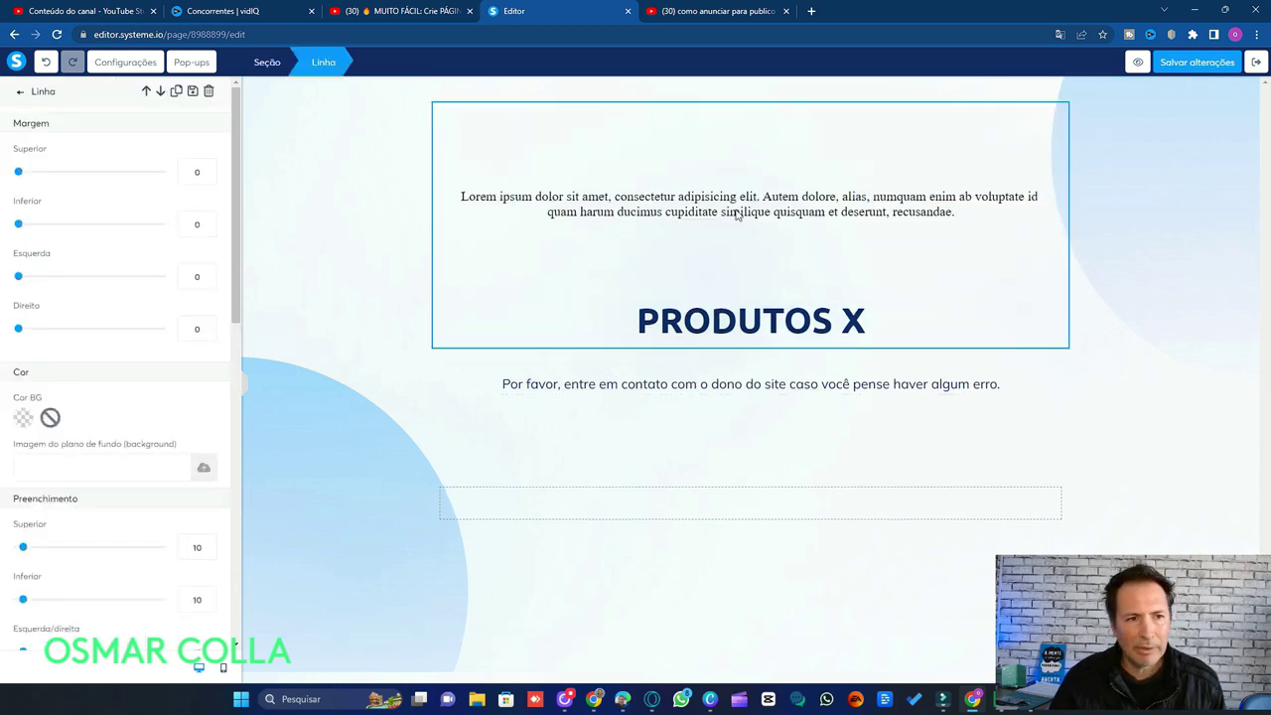
pyautogui.click(807, 208)
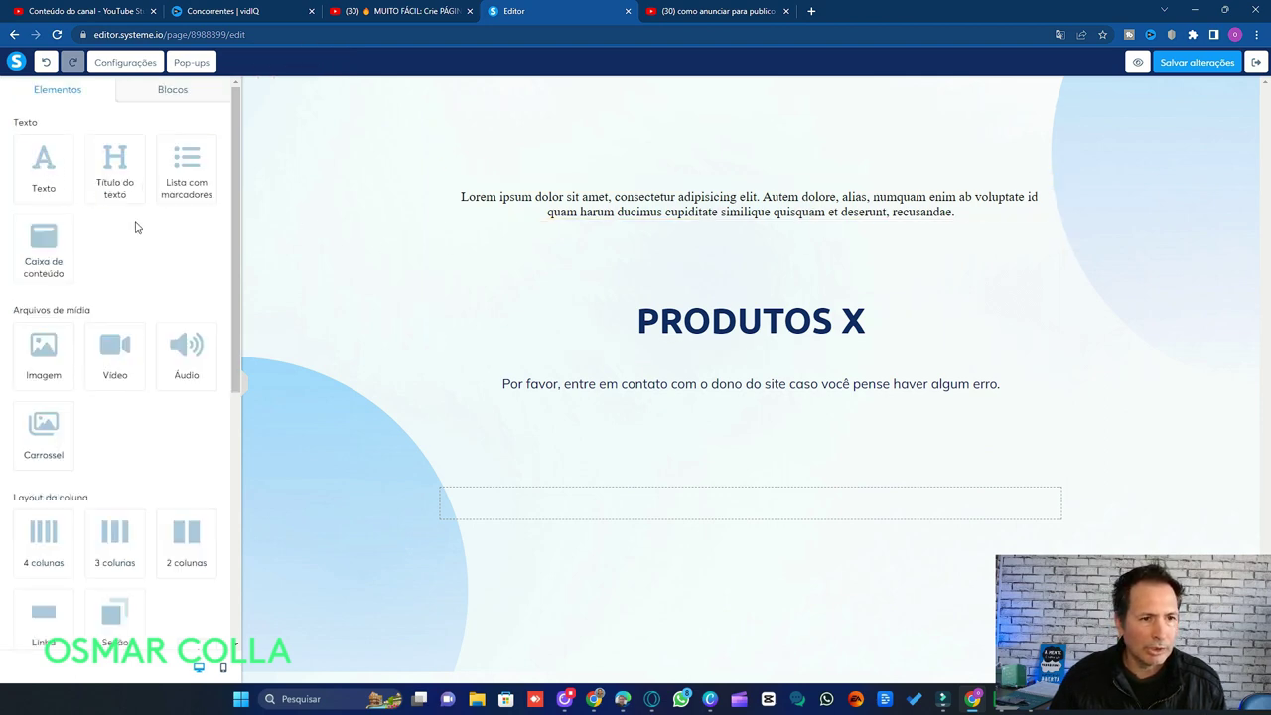
pyautogui.moveTo(113, 169); pyautogui.dragTo(731, 149)
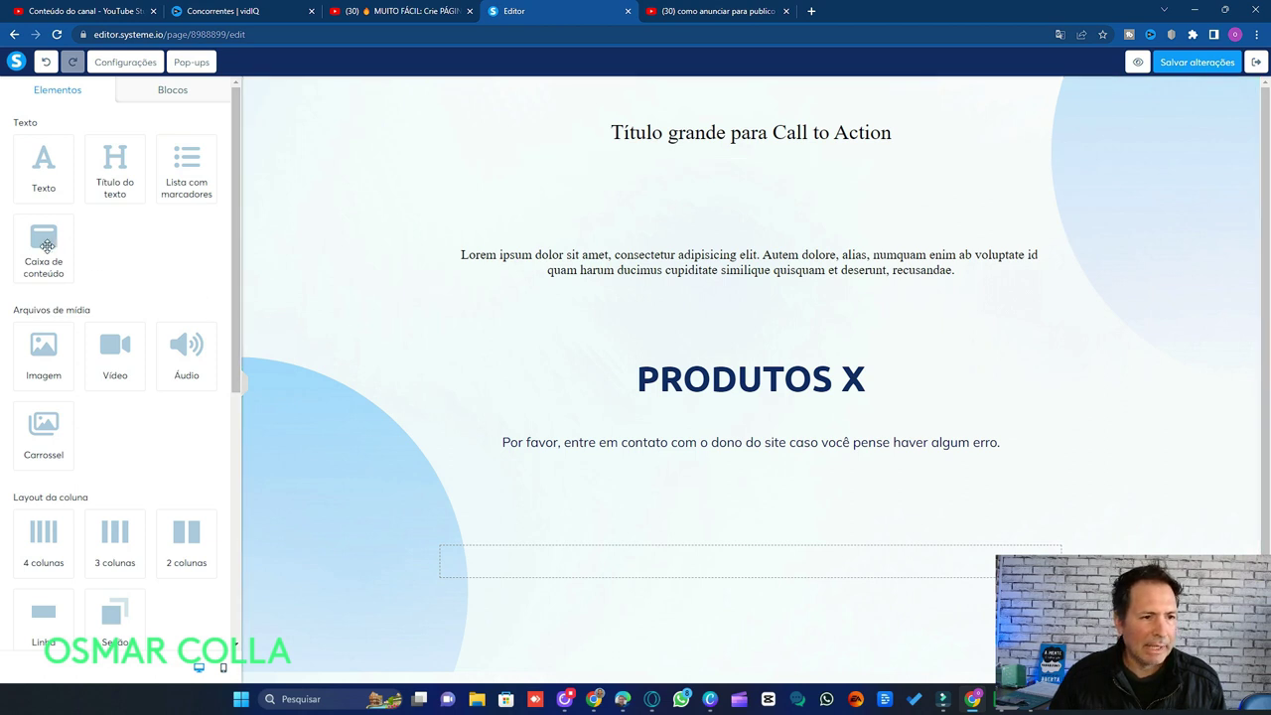
pyautogui.moveTo(33, 359); pyautogui.dragTo(702, 435)
# Step: Add a carousel below the message text and place a four-column row in its slide
pyautogui.scroll(-2, 907, 314)
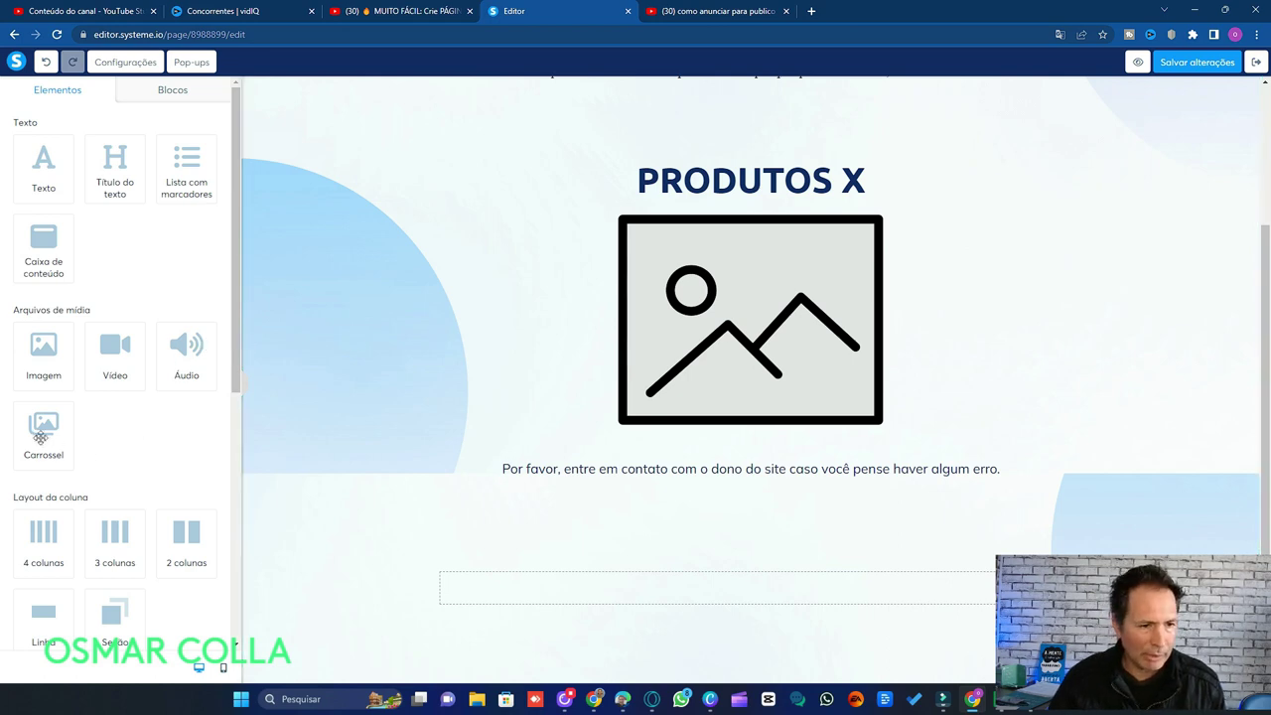
pyautogui.scroll(-1, 774, 274)
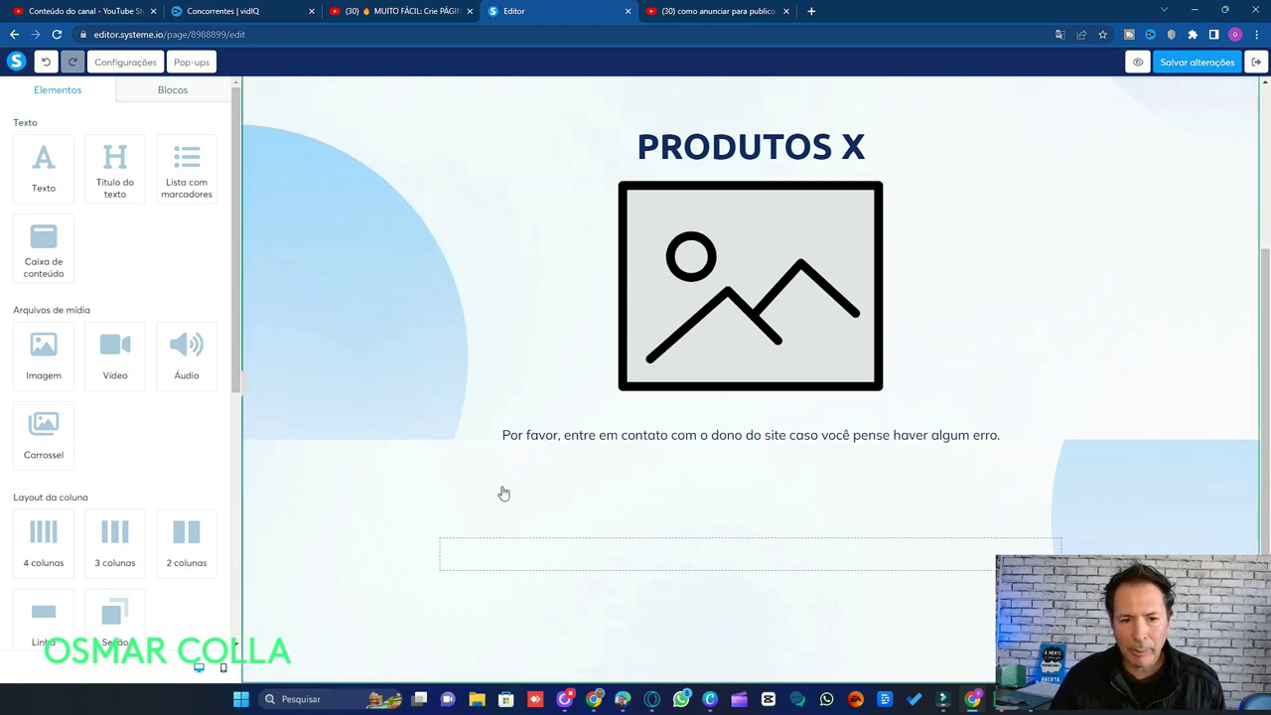
pyautogui.moveTo(48, 433); pyautogui.dragTo(700, 458)
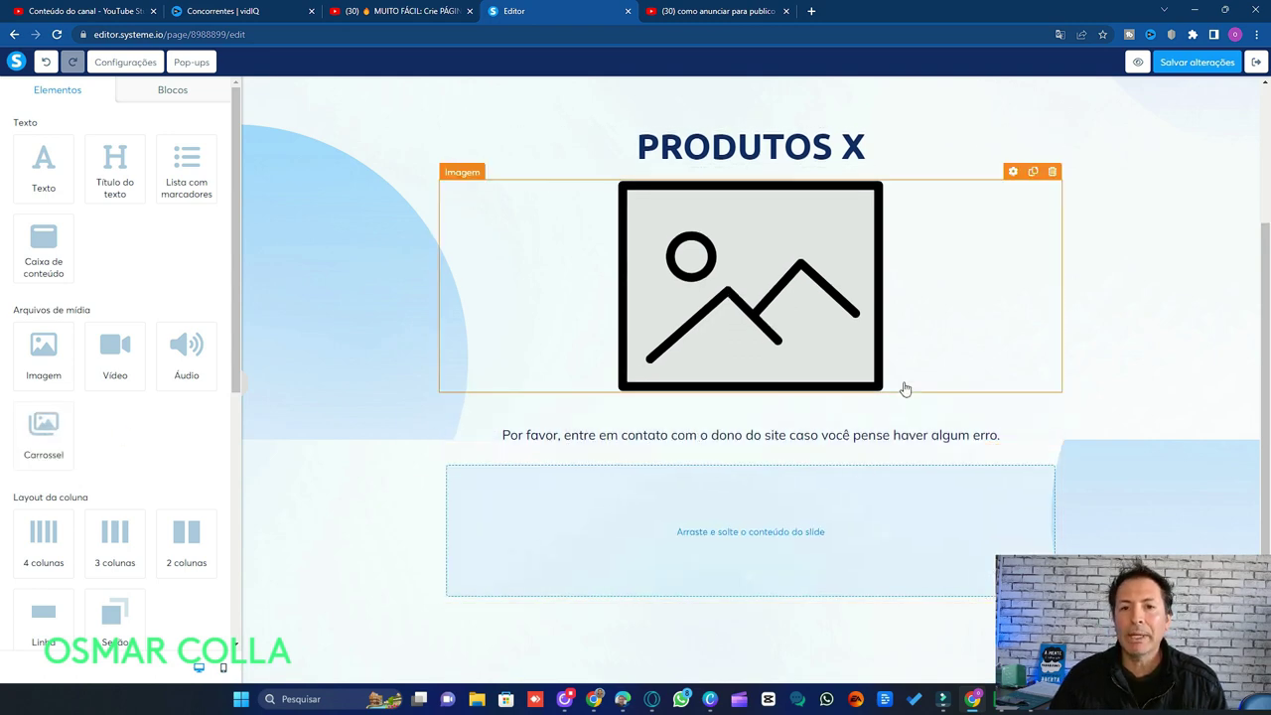
pyautogui.scroll(-2, 907, 389)
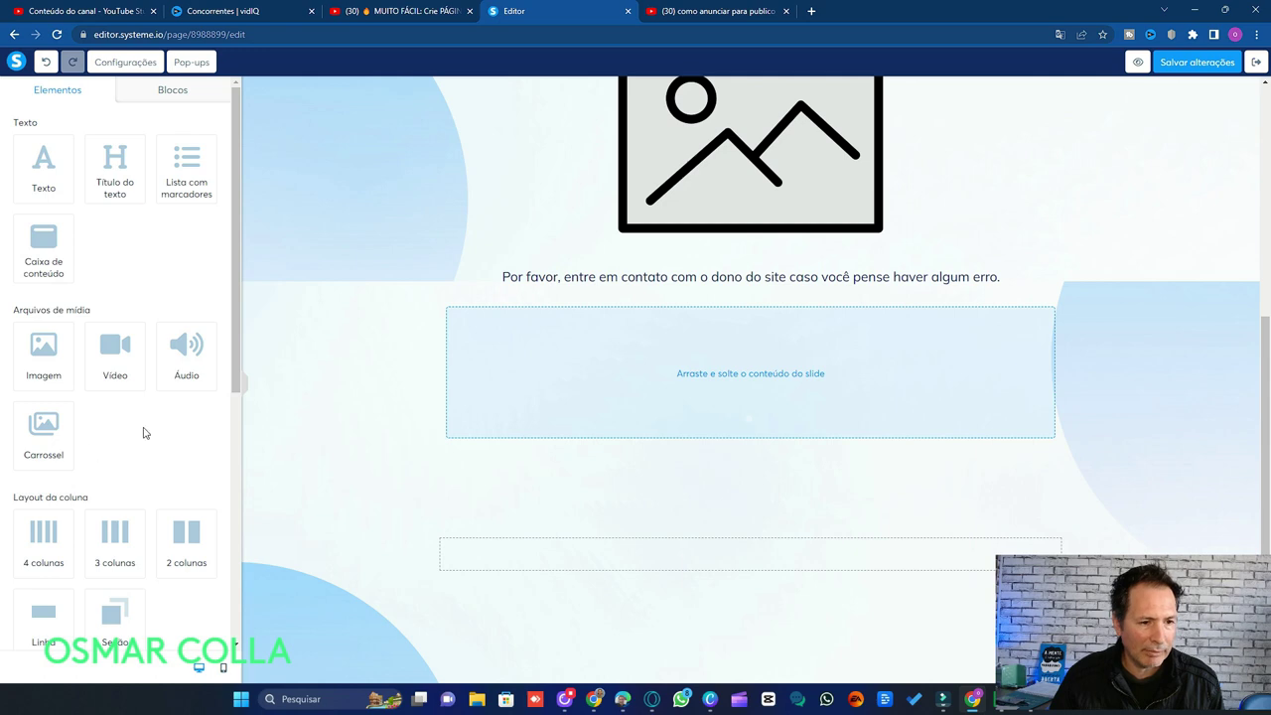
pyautogui.scroll(-2, 139, 431)
pyautogui.moveTo(48, 348); pyautogui.dragTo(738, 436)
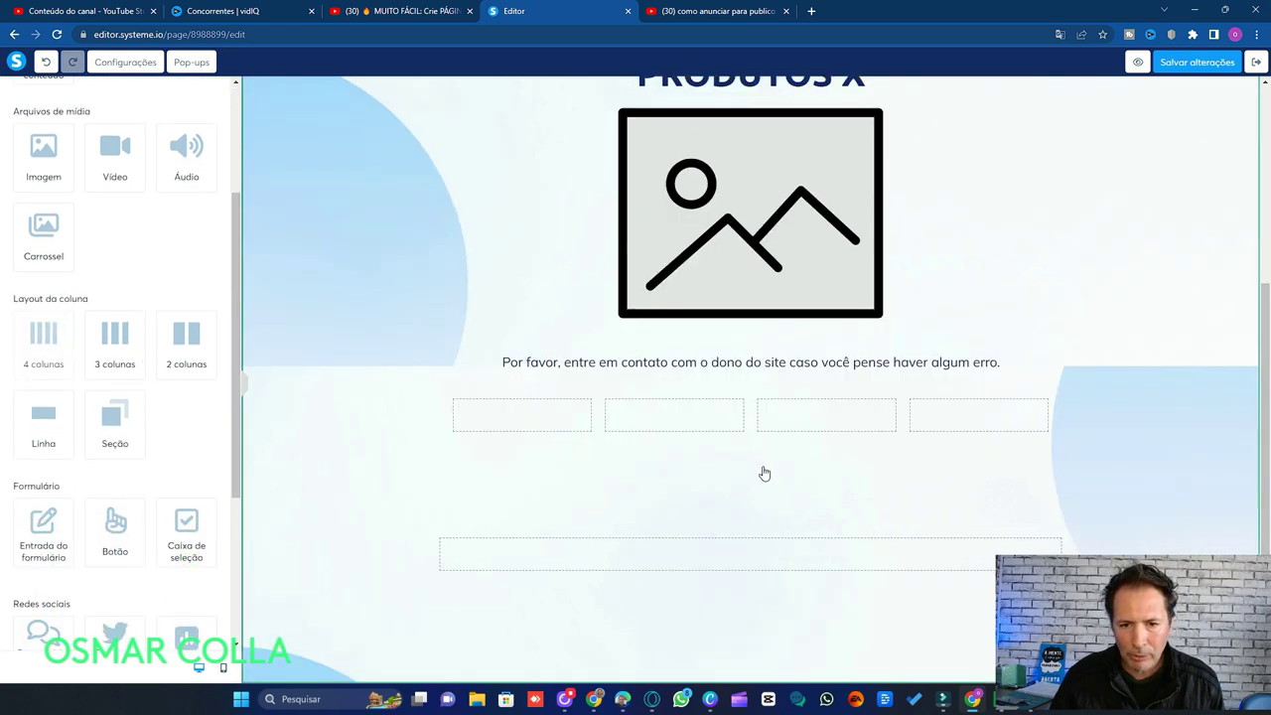